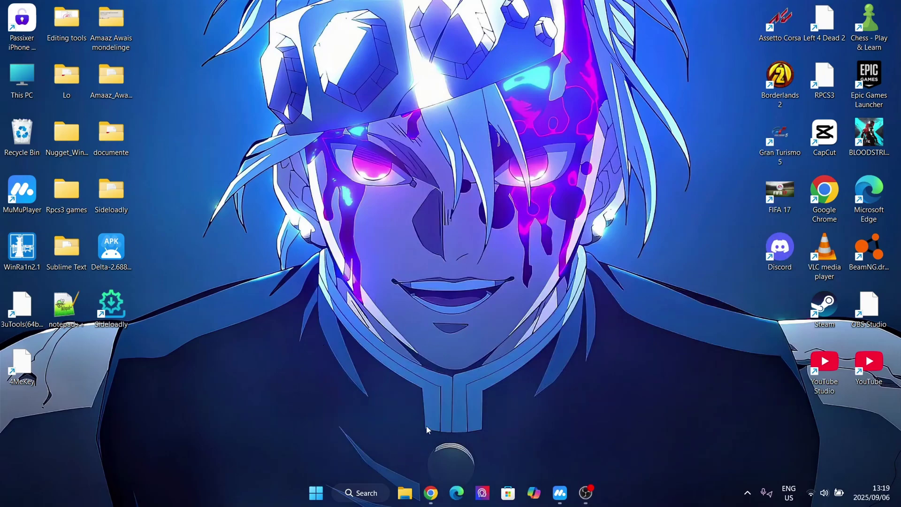
# Step: Move the Delta-2.688.862 APK icon to the open area left of centre and refresh the desktop
pyautogui.moveTo(111, 252)
pyautogui.mouseDown()
pyautogui.moveTo(316, 289)
pyautogui.moveTo(581, 273)
pyautogui.moveTo(437, 242)
pyautogui.moveTo(415, 298)
pyautogui.moveTo(451, 314)
pyautogui.mouseUp()
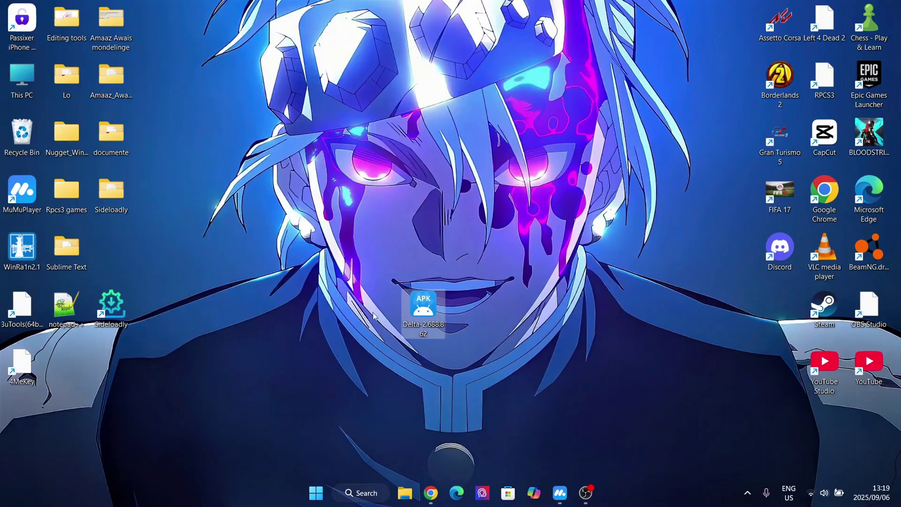
pyautogui.moveTo(428, 313)
pyautogui.mouseDown()
pyautogui.moveTo(520, 293)
pyautogui.moveTo(490, 319)
pyautogui.moveTo(432, 332)
pyautogui.moveTo(247, 320)
pyautogui.mouseUp()
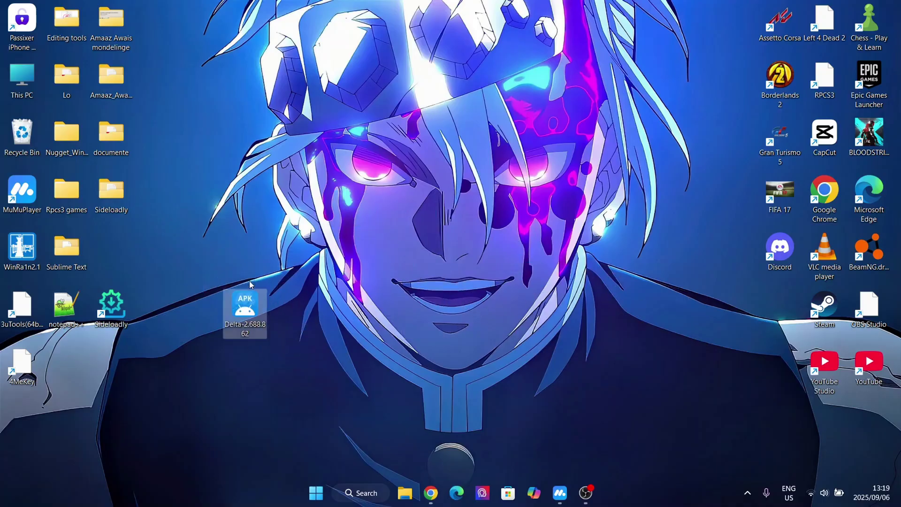
pyautogui.rightClick(288, 323)
pyautogui.click(309, 185)
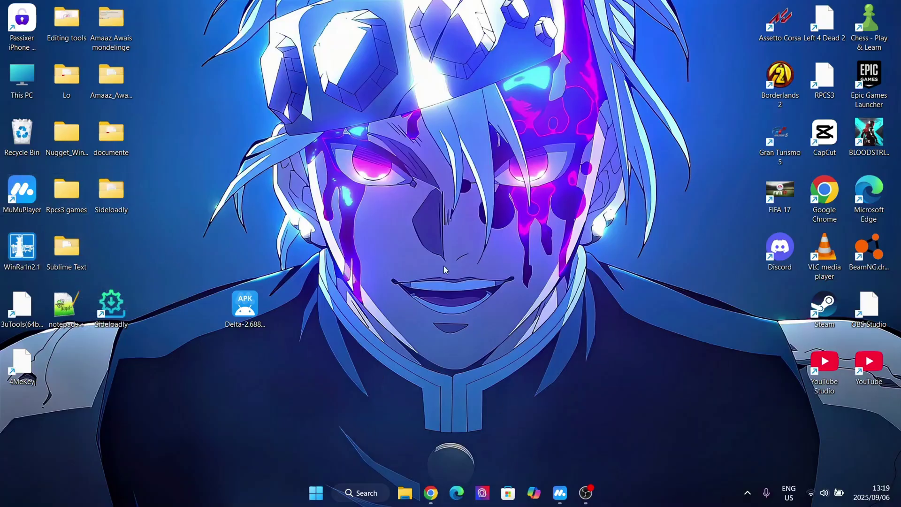
pyautogui.click(431, 493)
pyautogui.scroll(-12, 245, 270)
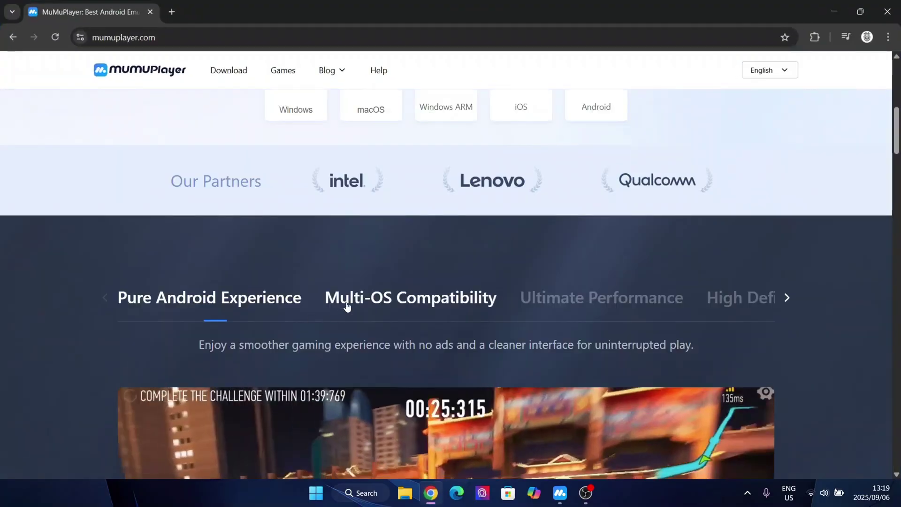
pyautogui.scroll(-5, 345, 311)
pyautogui.scroll(20, 442, 362)
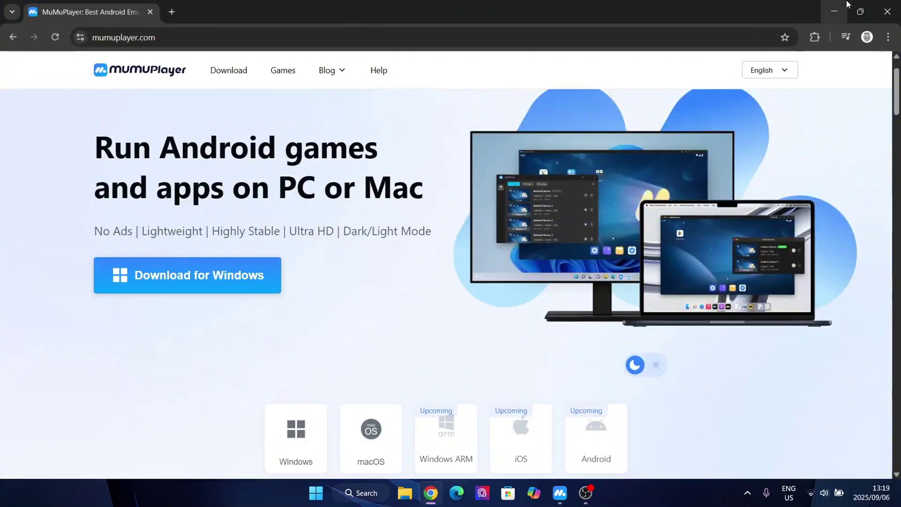
pyautogui.click(845, 6)
pyautogui.click(560, 493)
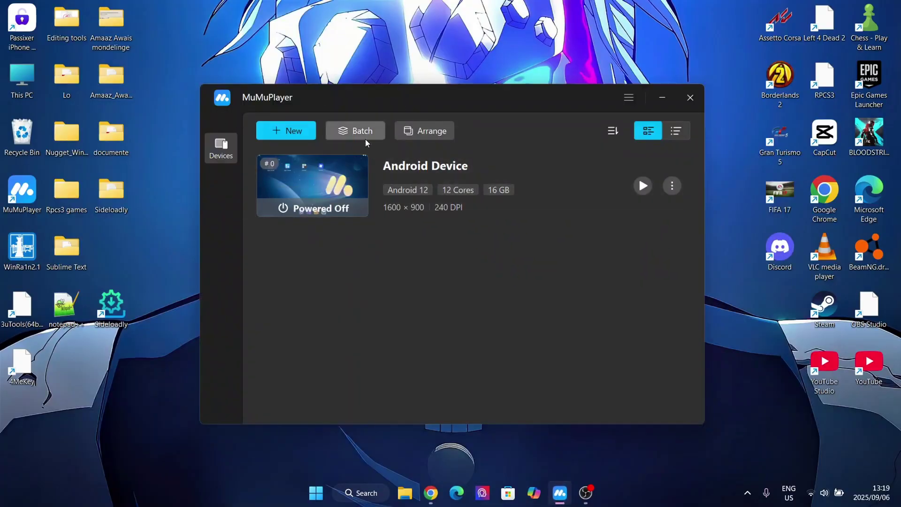
pyautogui.click(662, 97)
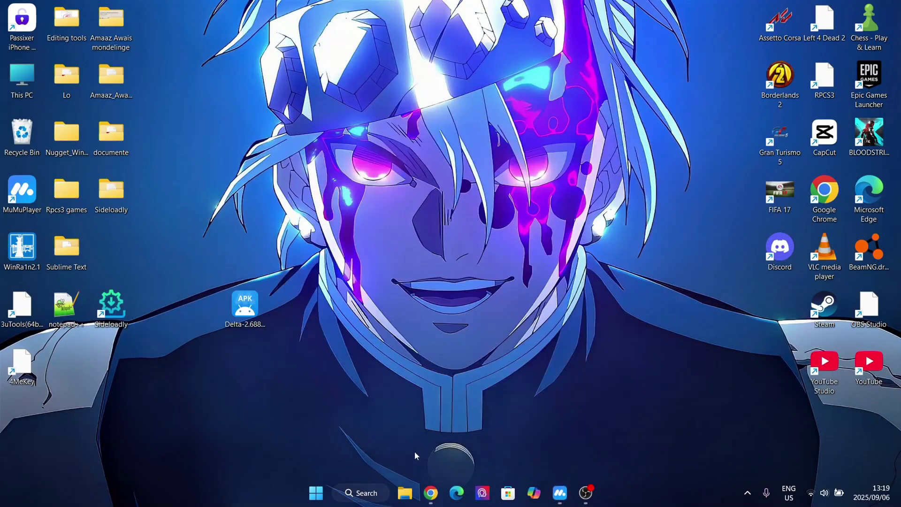
pyautogui.click(431, 492)
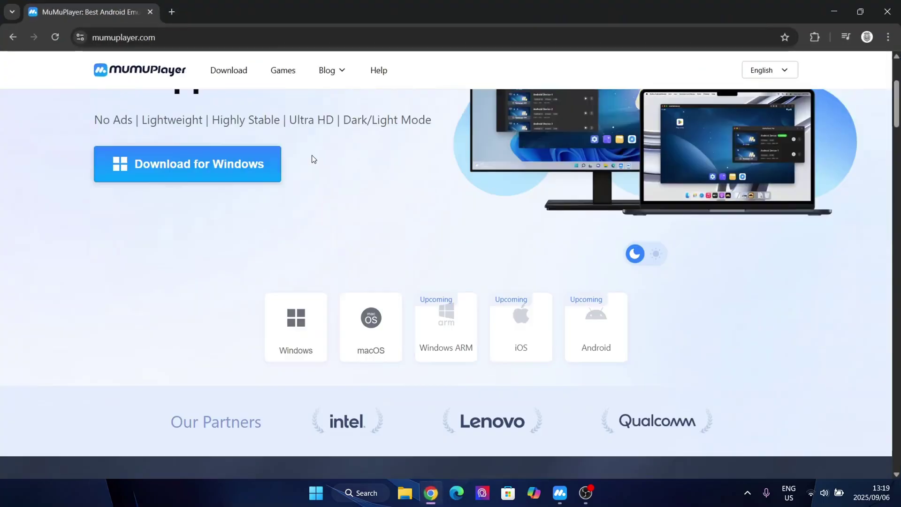
pyautogui.scroll(4, 235, 211)
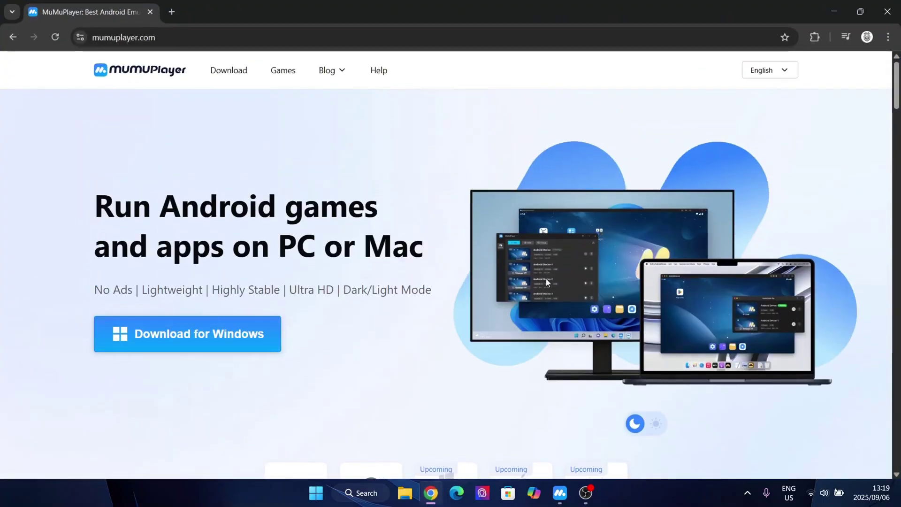
pyautogui.click(887, 12)
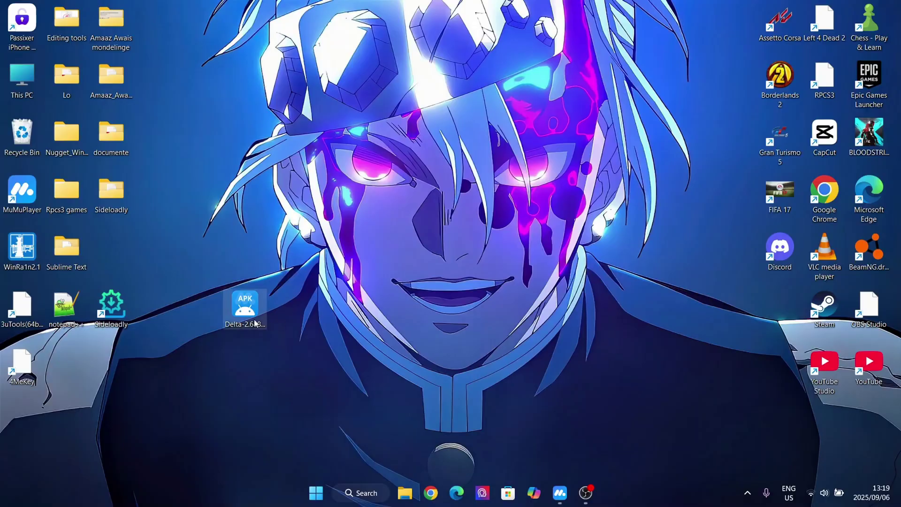
# Step: Return the Delta APK icon to the grid and power on MuMuPlayer's Android Device instance
pyautogui.moveTo(250, 312)
pyautogui.mouseDown()
pyautogui.moveTo(308, 315)
pyautogui.moveTo(209, 313)
pyautogui.moveTo(134, 273)
pyautogui.moveTo(148, 326)
pyautogui.moveTo(188, 378)
pyautogui.moveTo(209, 389)
pyautogui.moveTo(258, 383)
pyautogui.moveTo(183, 363)
pyautogui.moveTo(200, 362)
pyautogui.moveTo(112, 249)
pyautogui.mouseUp()
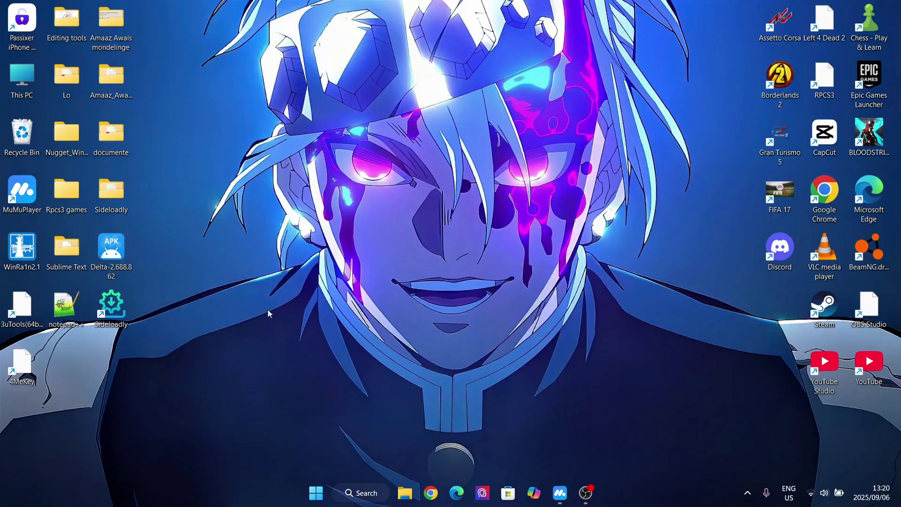
pyautogui.click(559, 494)
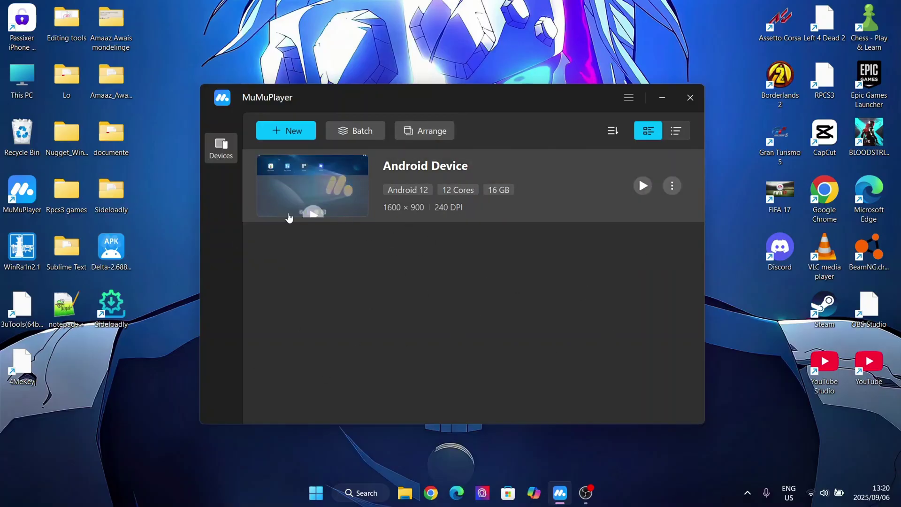
pyautogui.click(643, 186)
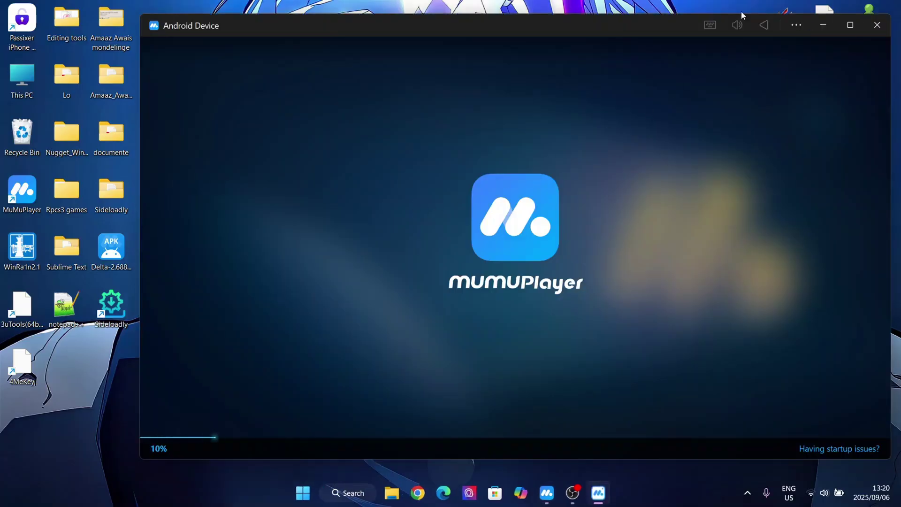
# Step: Reposition the emulator window while Android Device boots to its home screen
pyautogui.moveTo(539, 21); pyautogui.dragTo(504, 19)
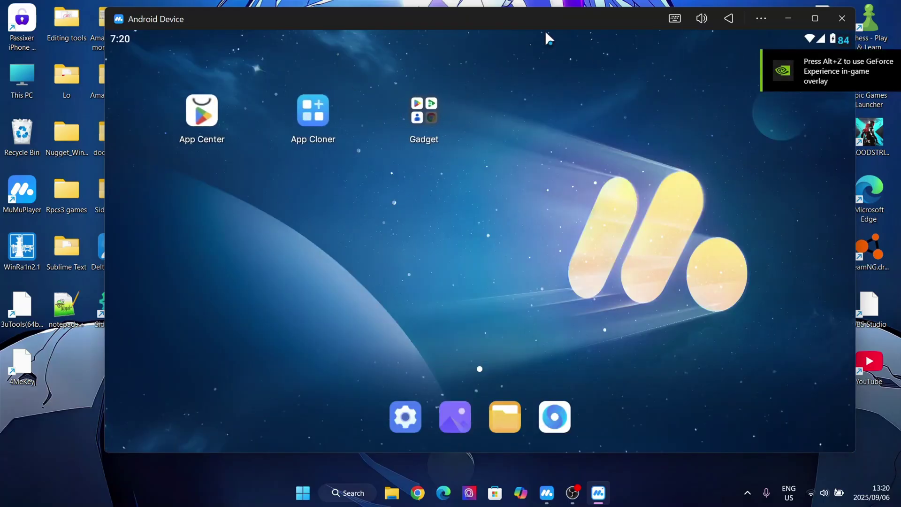
pyautogui.moveTo(548, 21); pyautogui.dragTo(540, 46)
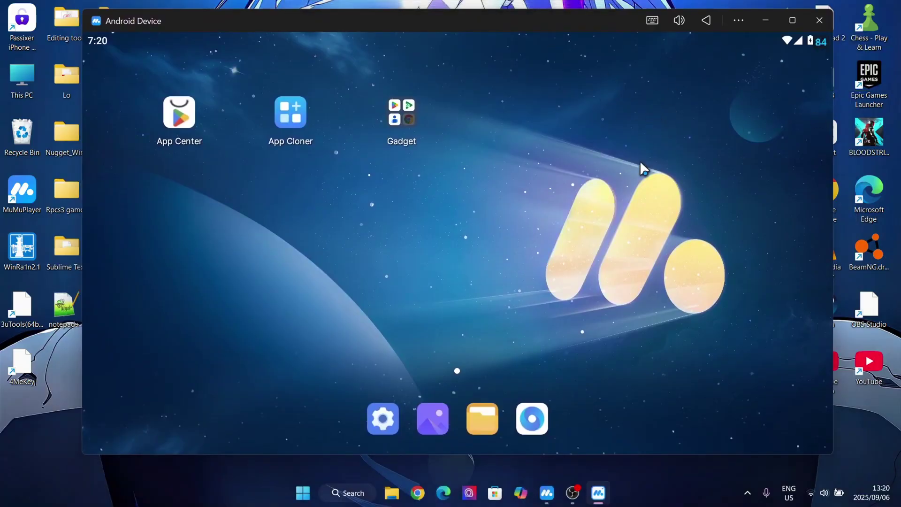
pyautogui.click(740, 21)
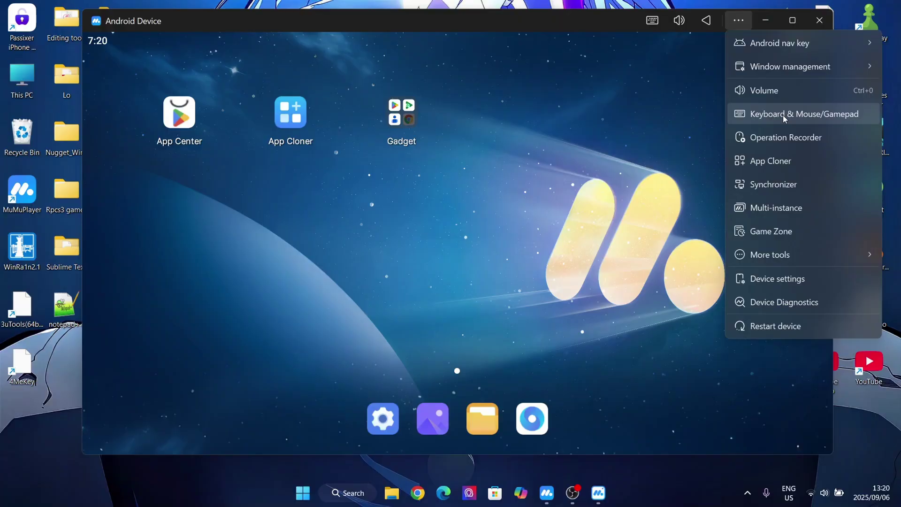
pyautogui.moveTo(772, 49)
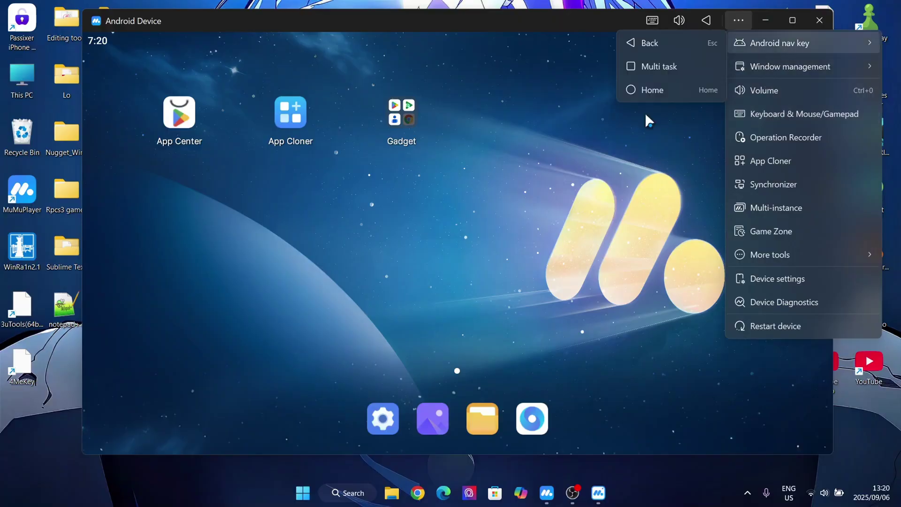
pyautogui.click(625, 198)
pyautogui.moveTo(552, 26)
pyautogui.mouseDown()
pyautogui.moveTo(570, 238)
pyautogui.moveTo(784, 243)
pyautogui.moveTo(764, 376)
pyautogui.moveTo(636, 73)
pyautogui.moveTo(585, 35)
pyautogui.mouseUp()
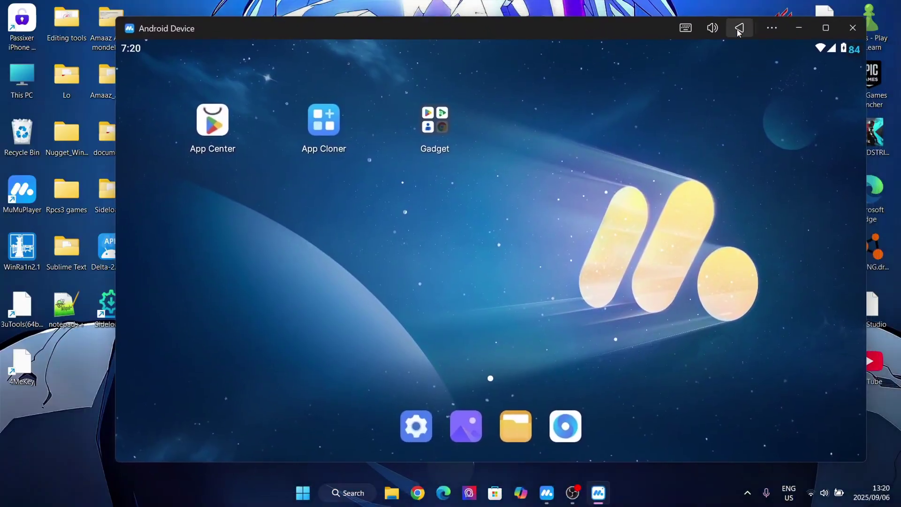
# Step: Install Delta-2.688.862 from the Desktop via More tools > APK Installation and check the notification shade
pyautogui.click(773, 26)
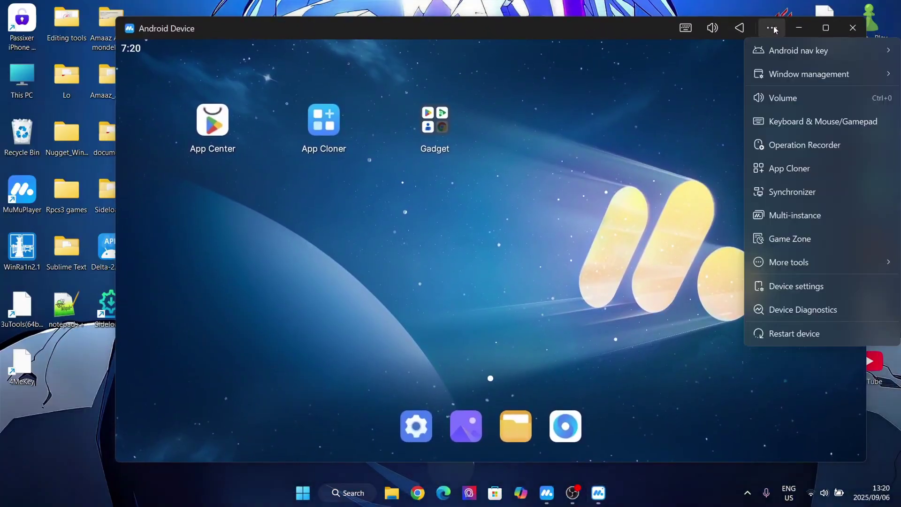
pyautogui.moveTo(784, 263)
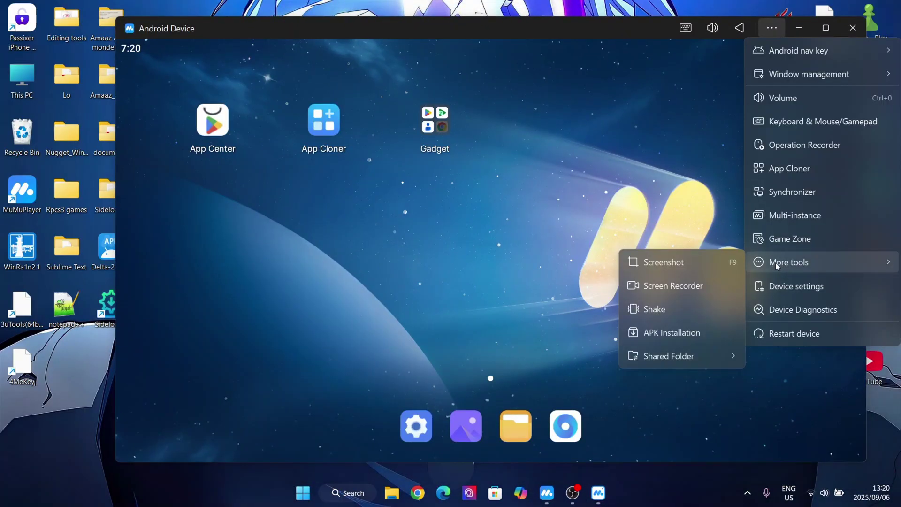
pyautogui.click(649, 331)
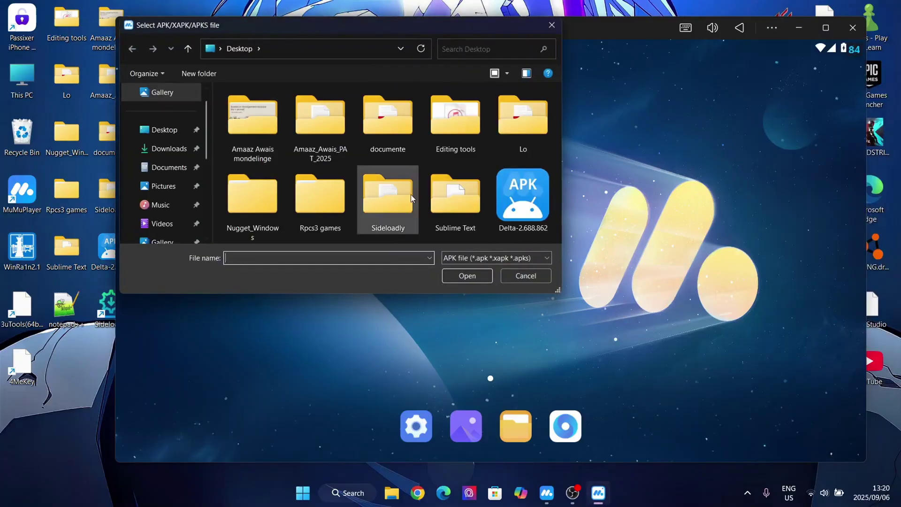
pyautogui.click(530, 204)
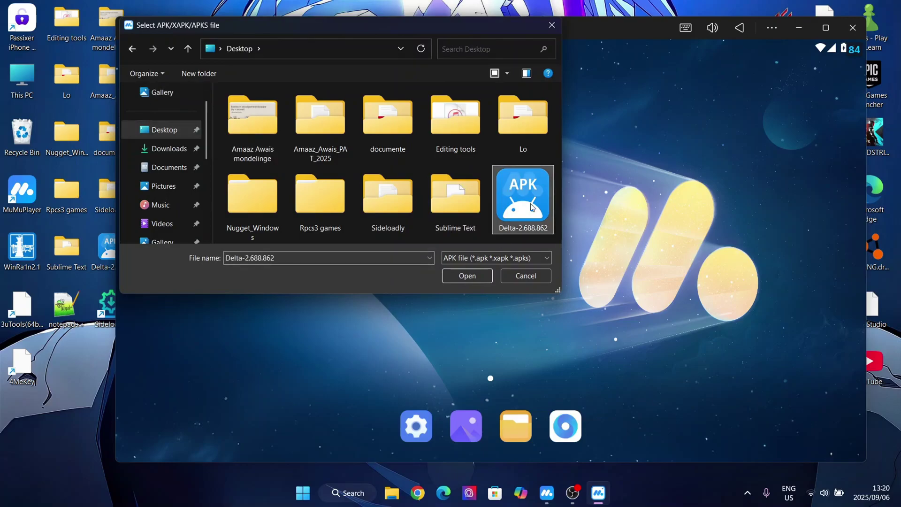
pyautogui.click(482, 272)
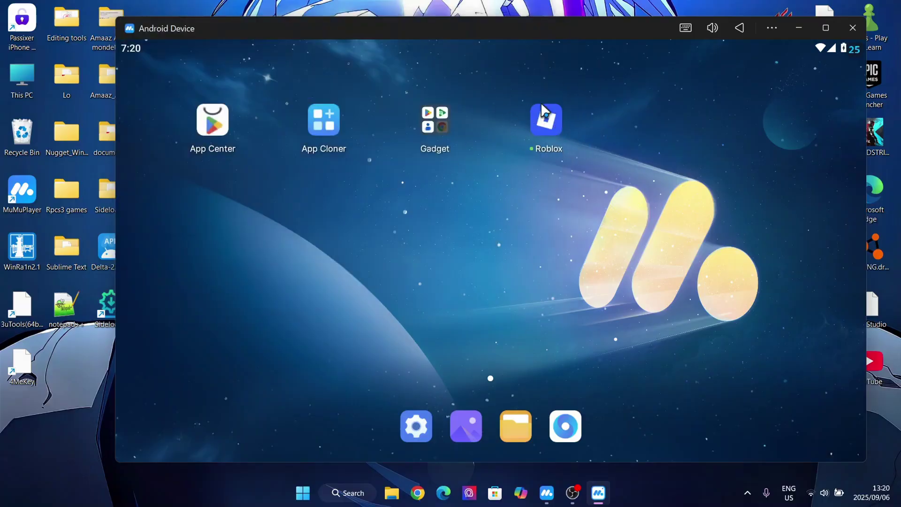
pyautogui.moveTo(538, 124)
pyautogui.mouseDown()
pyautogui.moveTo(568, 216)
pyautogui.moveTo(576, 98)
pyautogui.mouseUp()
# Step: In Device settings, keep Performance at 16 GB running memory and 12 CPU cores, reviewing GPU usage strategy
pyautogui.click(779, 29)
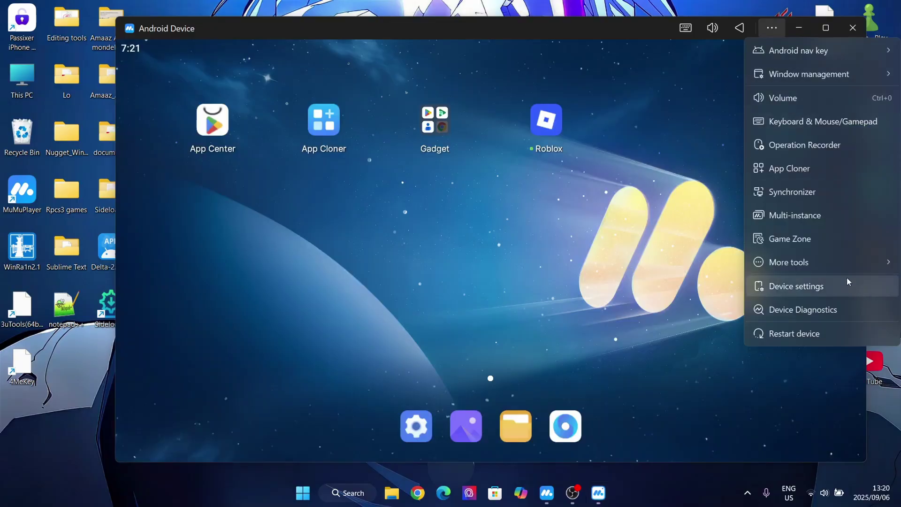
pyautogui.moveTo(844, 264)
pyautogui.click(784, 286)
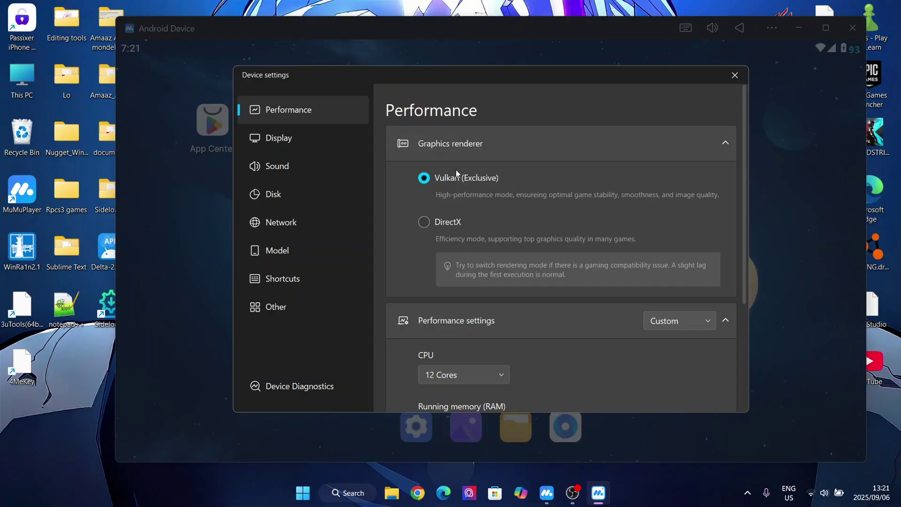
pyautogui.scroll(-4, 495, 187)
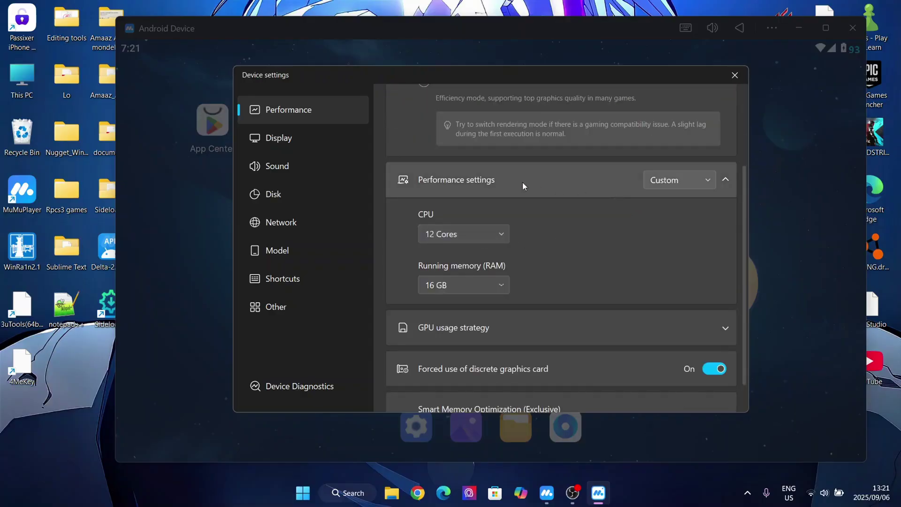
pyautogui.scroll(-1, 516, 188)
pyautogui.click(508, 249)
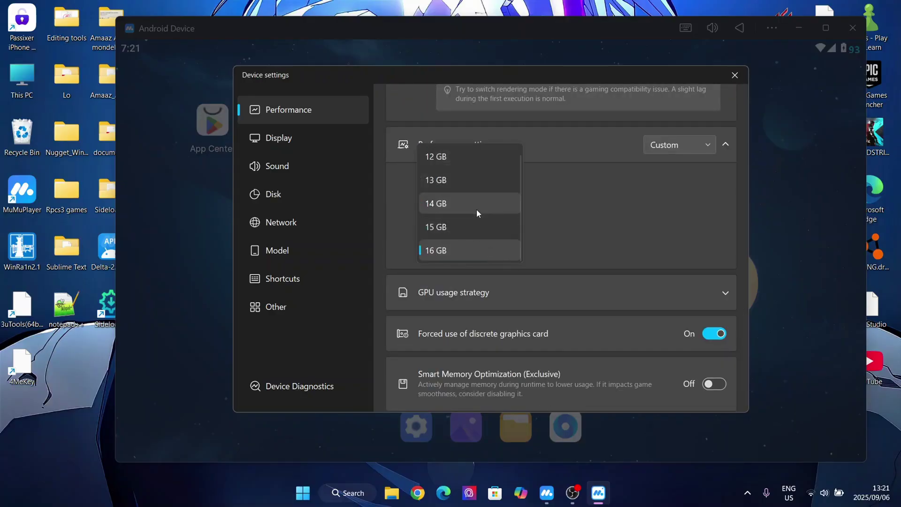
pyautogui.scroll(5, 478, 202)
pyautogui.click(516, 227)
pyautogui.click(476, 202)
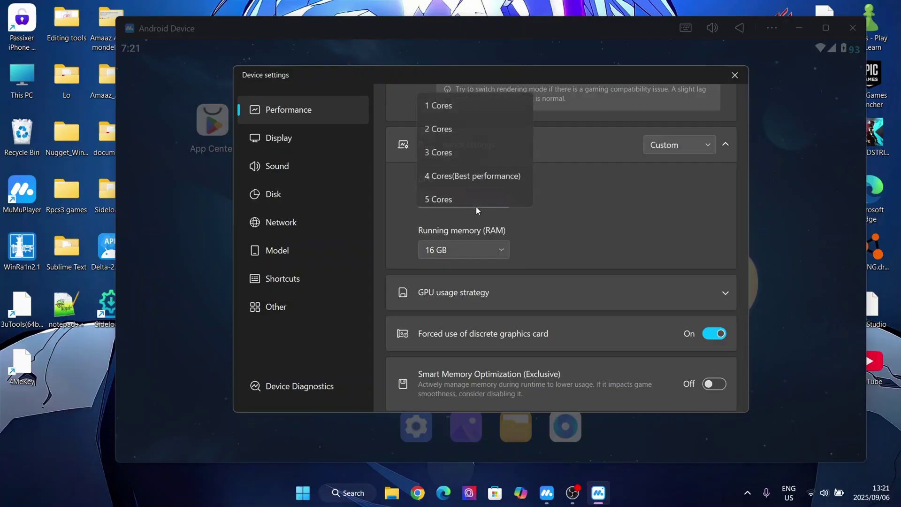
pyautogui.click(582, 221)
pyautogui.scroll(-1, 592, 235)
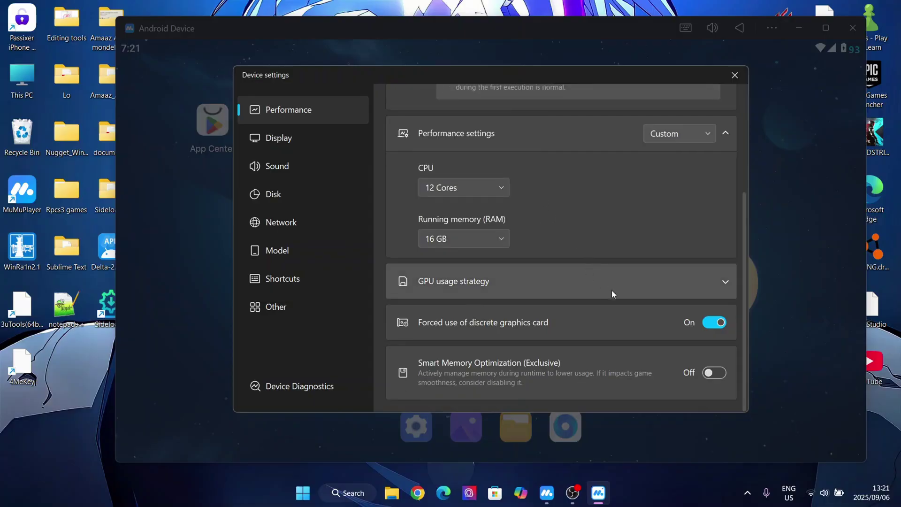
pyautogui.click(687, 285)
pyautogui.scroll(-2, 475, 291)
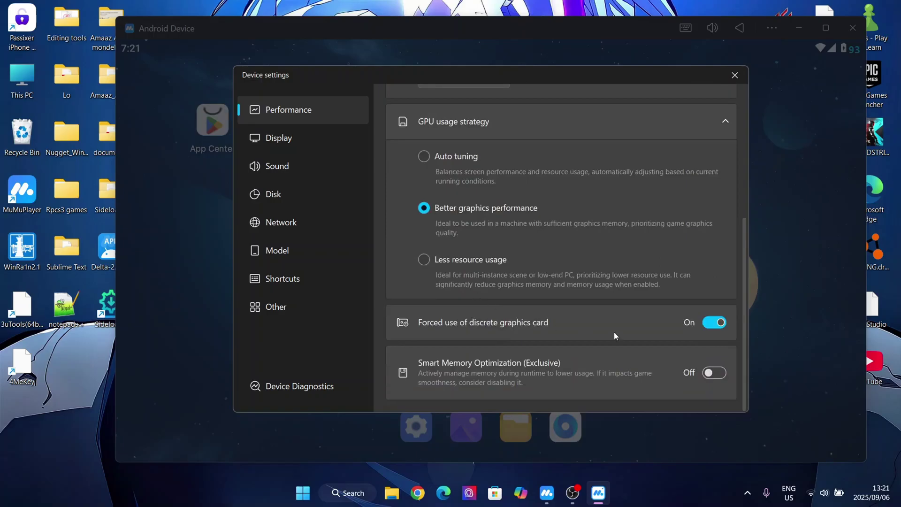
# Step: Browse the Display, Sound, Disk and Network settings pages without changes
pyautogui.click(279, 138)
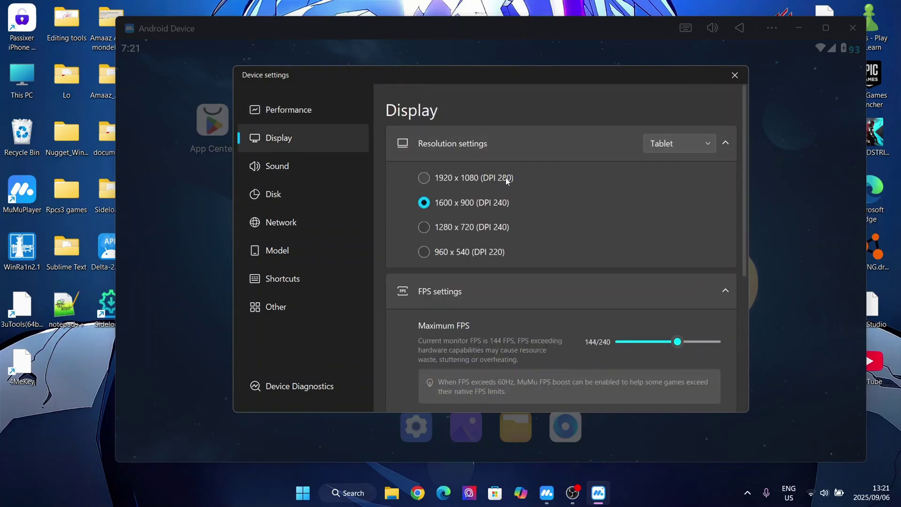
pyautogui.scroll(-3, 497, 180)
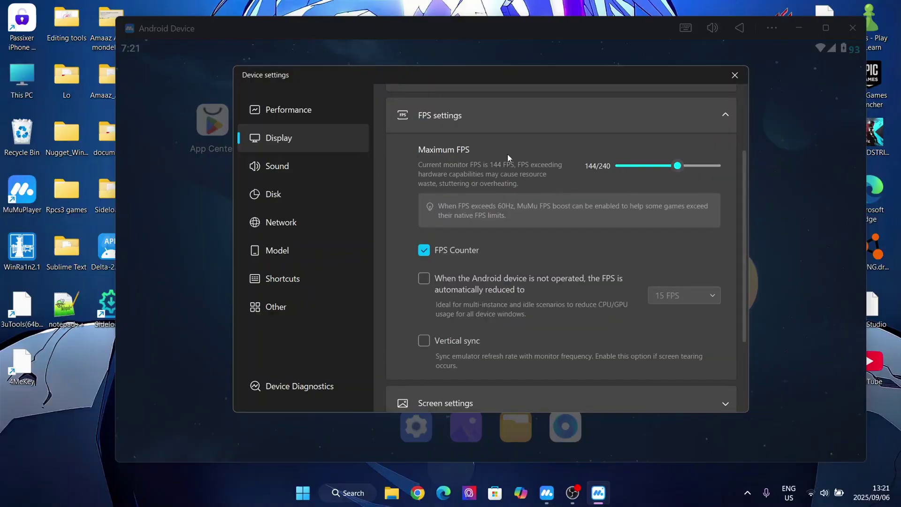
pyautogui.scroll(-3, 499, 216)
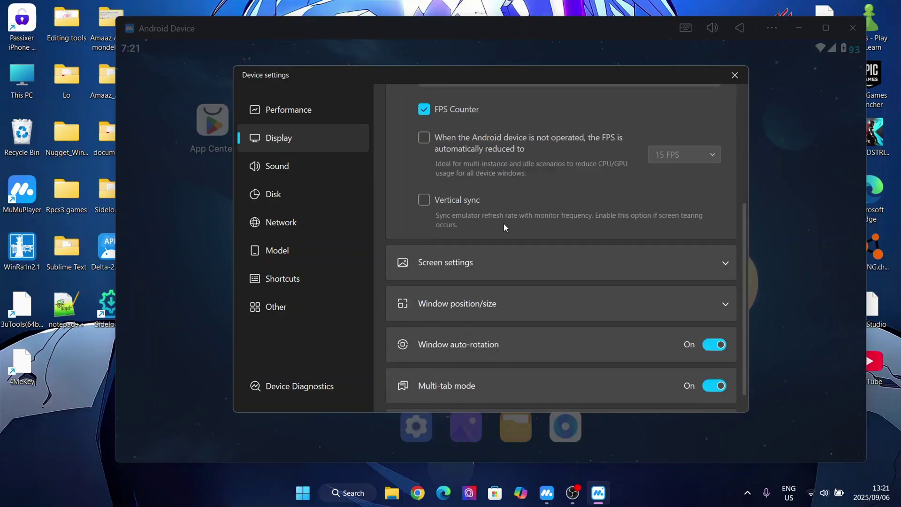
pyautogui.click(291, 164)
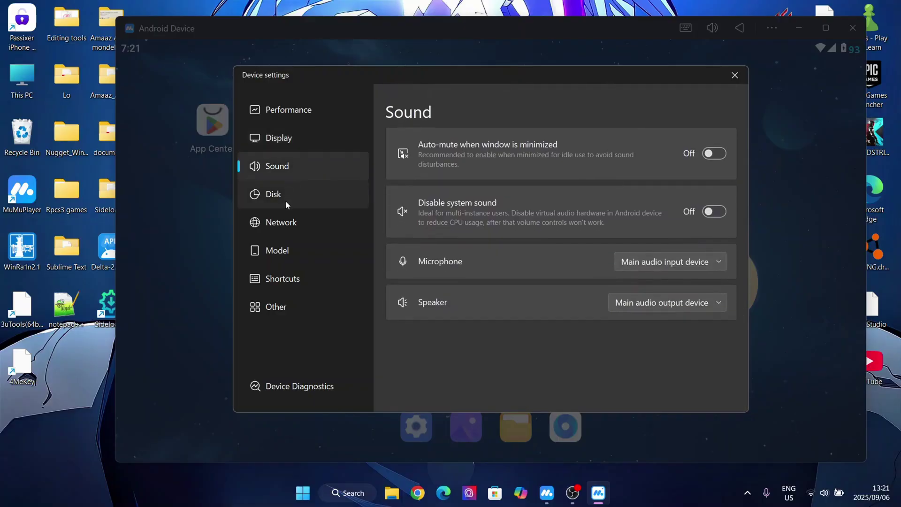
pyautogui.click(284, 197)
pyautogui.click(284, 225)
# Step: On the Model page, set GPU Model Preset to High:Adreno (TM) 740 and close settings
pyautogui.click(281, 253)
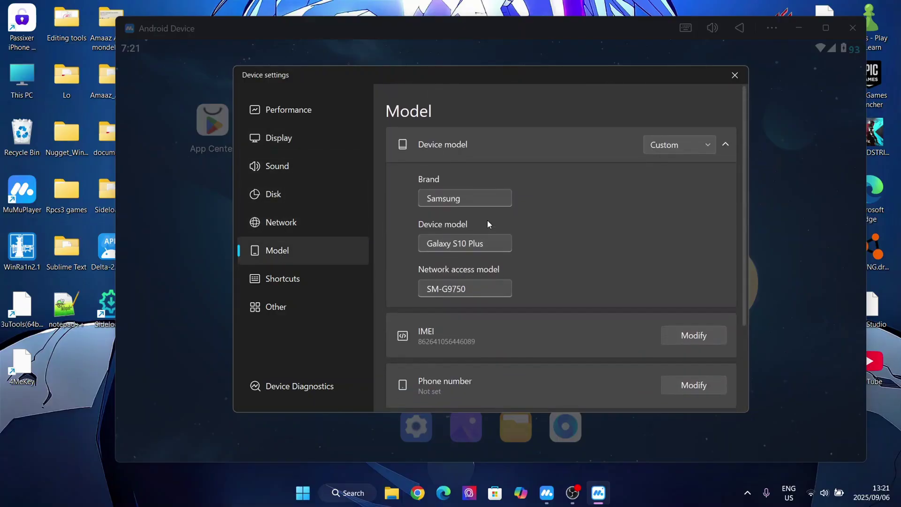
pyautogui.scroll(-2, 469, 202)
pyautogui.scroll(2, 579, 187)
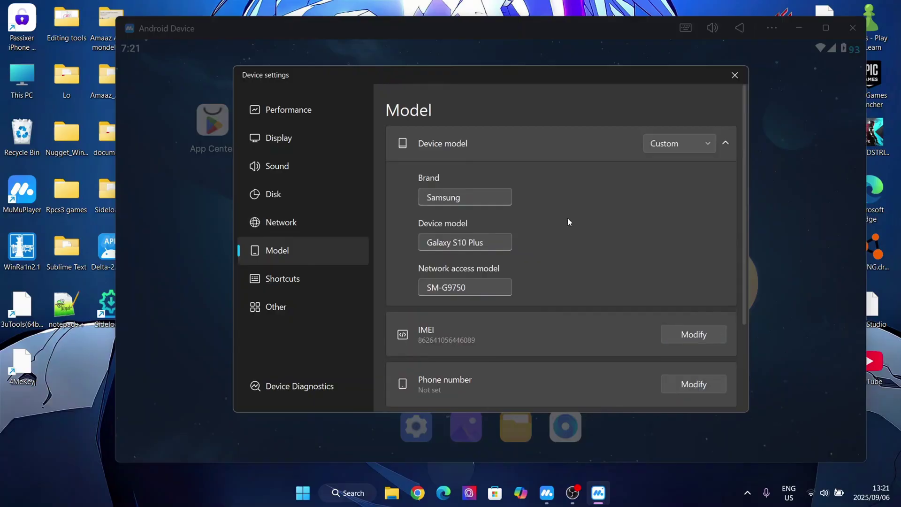
pyautogui.click(464, 242)
pyautogui.scroll(-2, 582, 184)
pyautogui.click(583, 186)
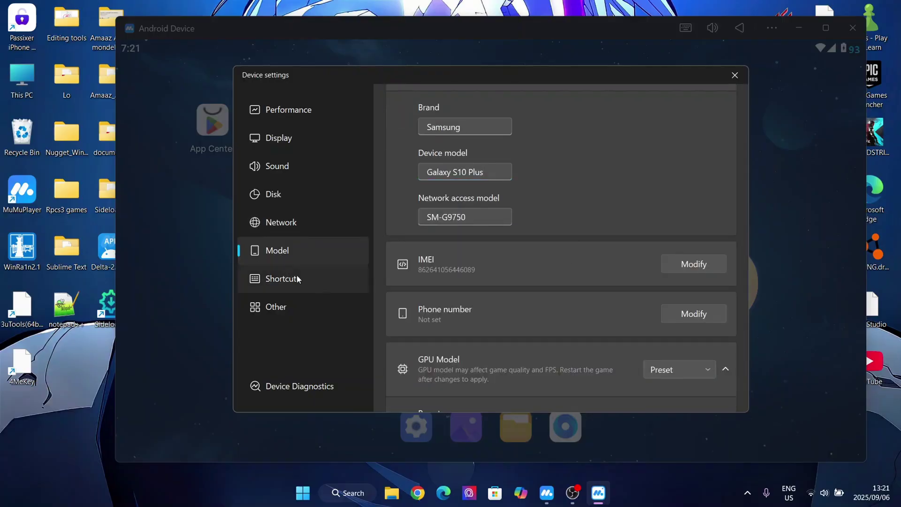
pyautogui.scroll(-1, 520, 279)
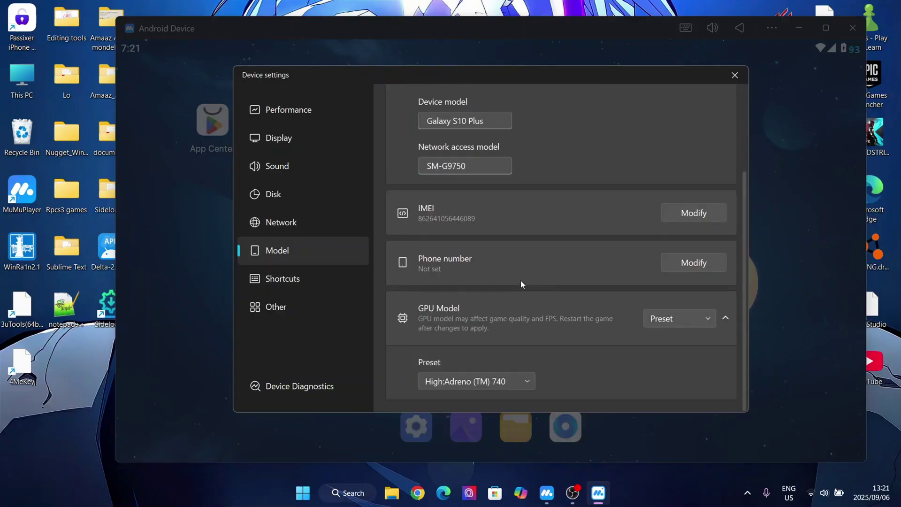
pyautogui.click(514, 380)
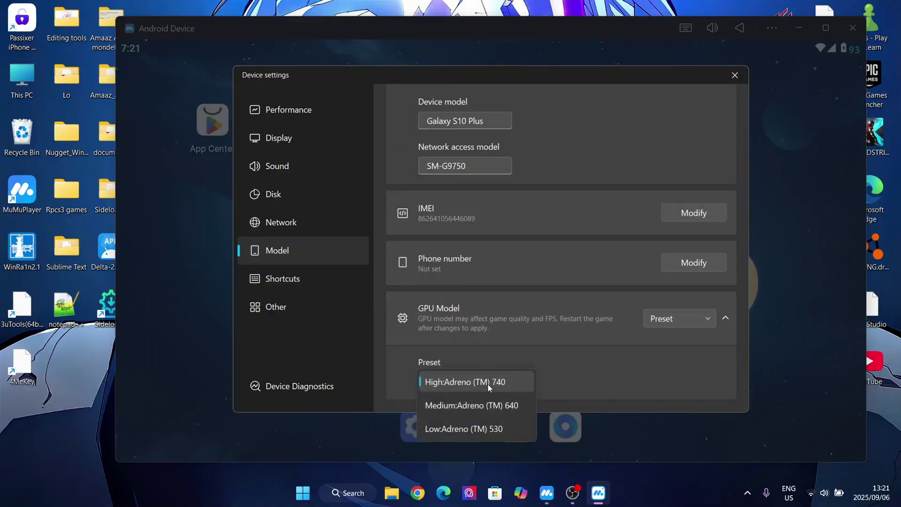
pyautogui.click(488, 384)
pyautogui.click(739, 71)
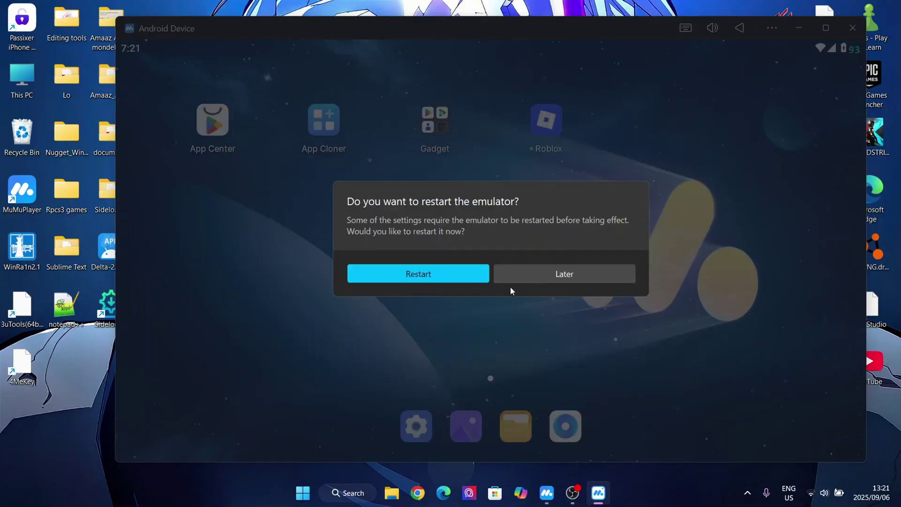
# Step: Choose Later on the restart prompt, launch Roblox, and enable 'Allow access to manage all files'
pyautogui.click(540, 277)
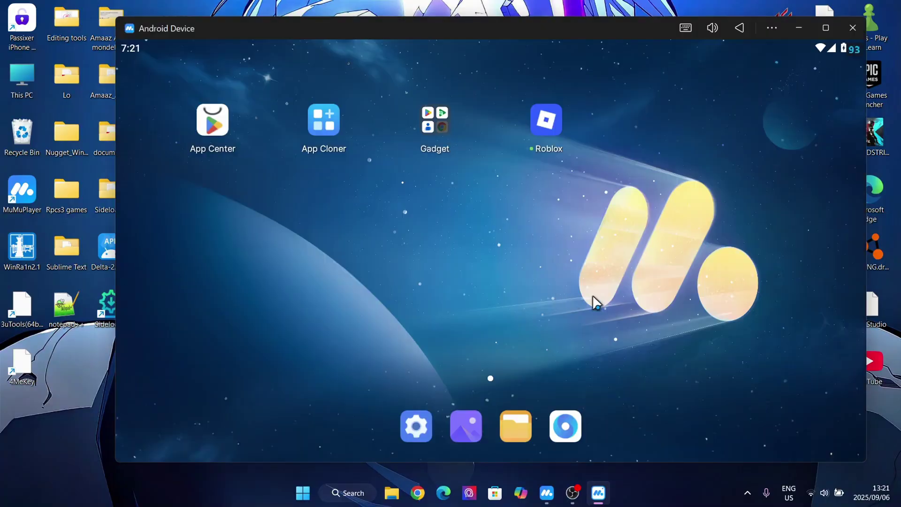
pyautogui.click(554, 123)
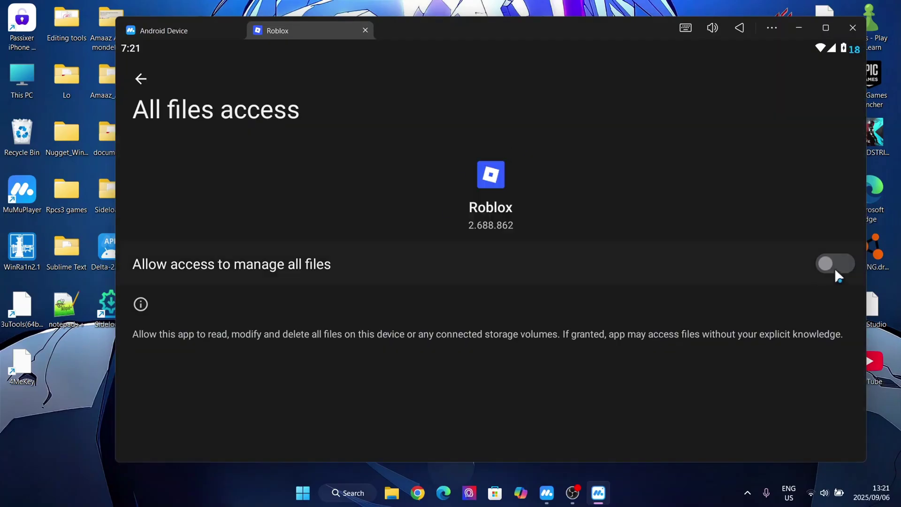
pyautogui.click(838, 264)
pyautogui.click(139, 75)
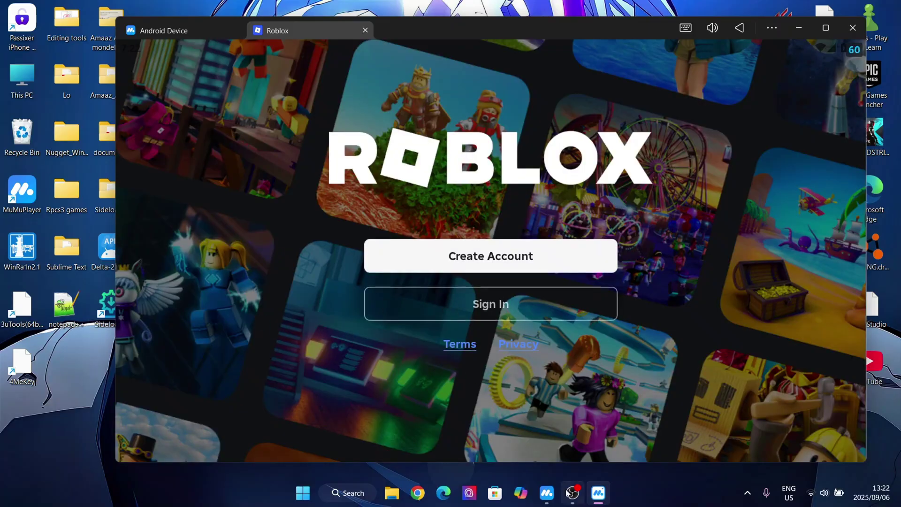
# Step: Scroll the Roblox Home page and open Grow a Garden from the Continue row
pyautogui.click(569, 493)
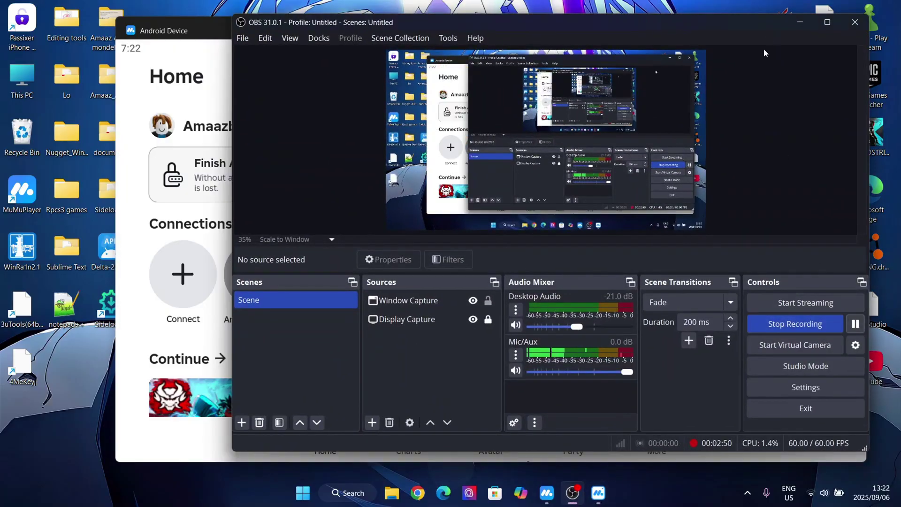
pyautogui.click(800, 22)
pyautogui.scroll(-5, 559, 213)
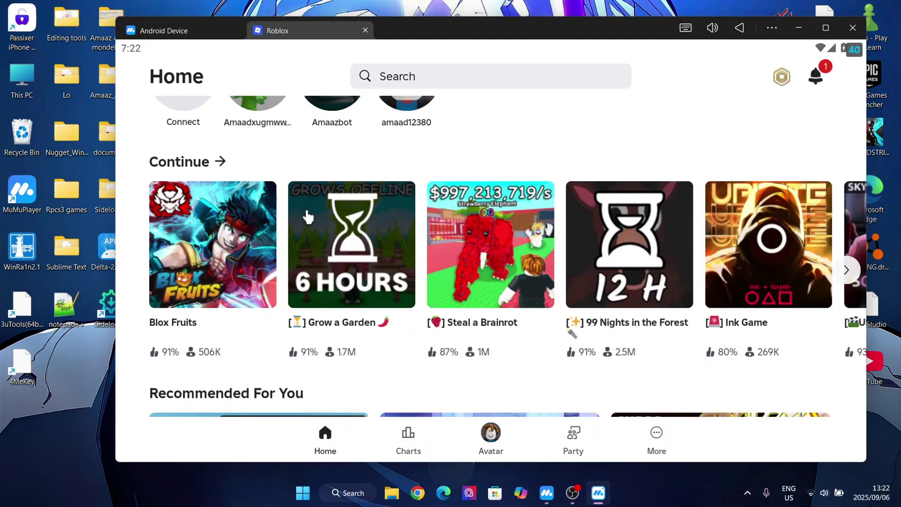
pyautogui.scroll(5, 307, 216)
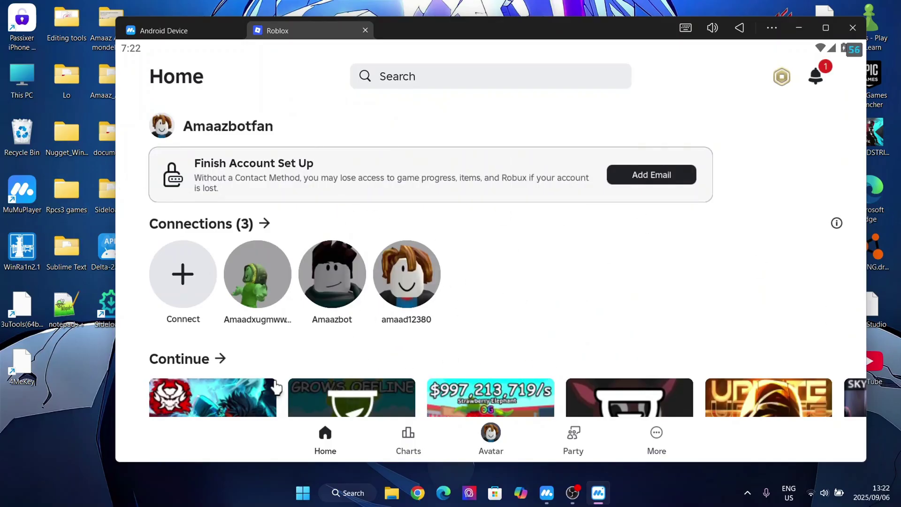
pyautogui.scroll(-10, 726, 277)
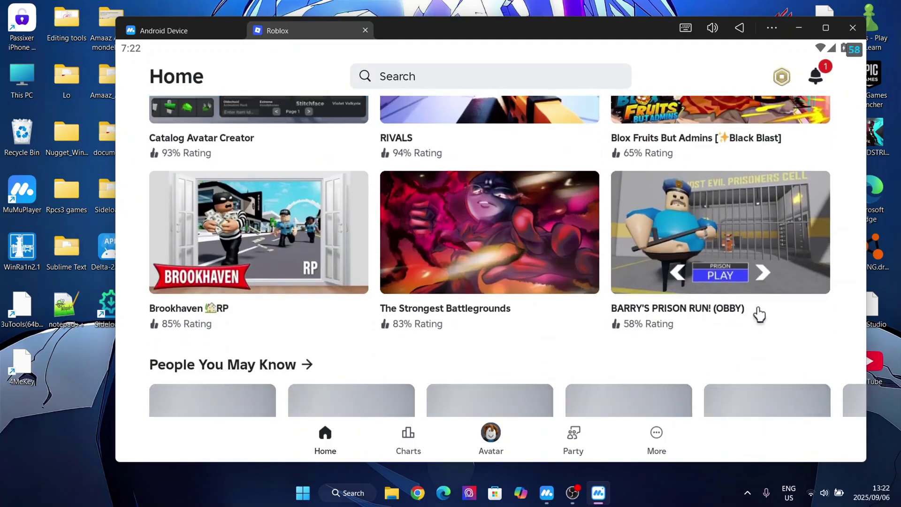
pyautogui.scroll(10, 759, 314)
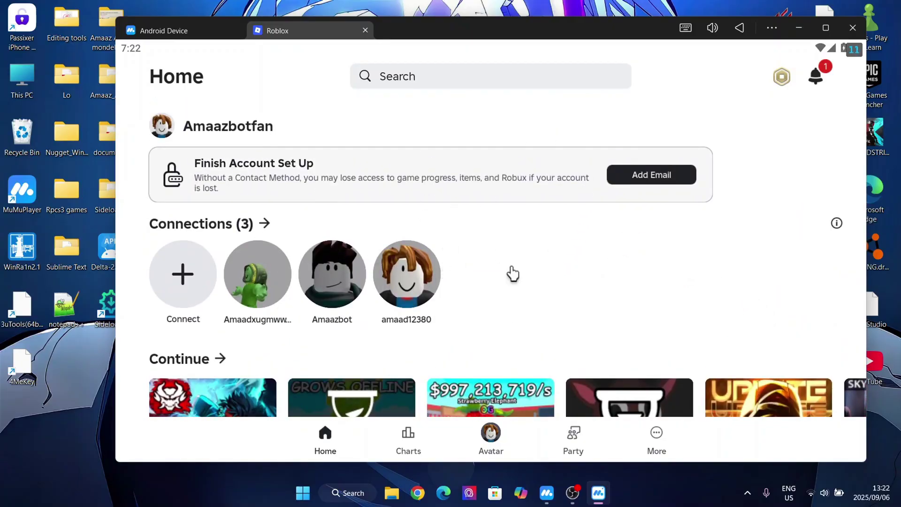
pyautogui.scroll(-6, 583, 252)
pyautogui.scroll(4, 508, 238)
pyautogui.click(374, 300)
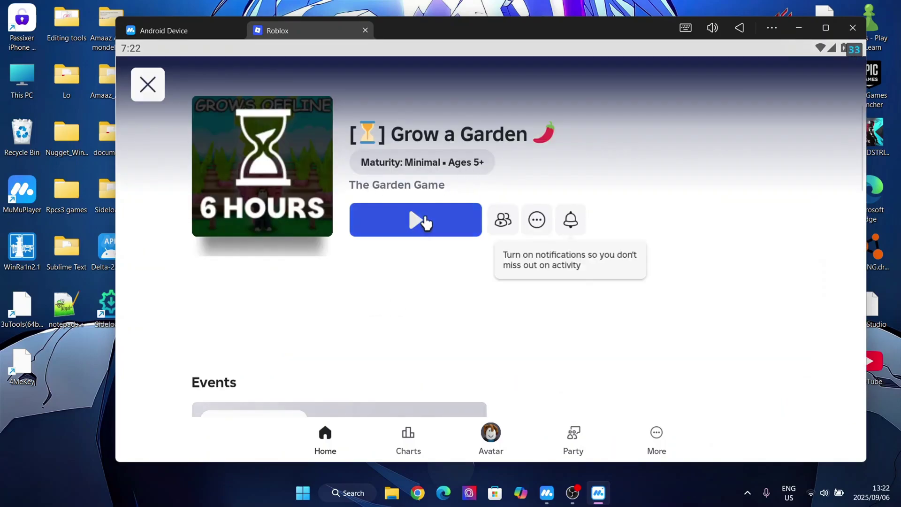
# Step: Press Play on Grow a Garden and close the in-game chat once the garden loads
pyautogui.click(426, 223)
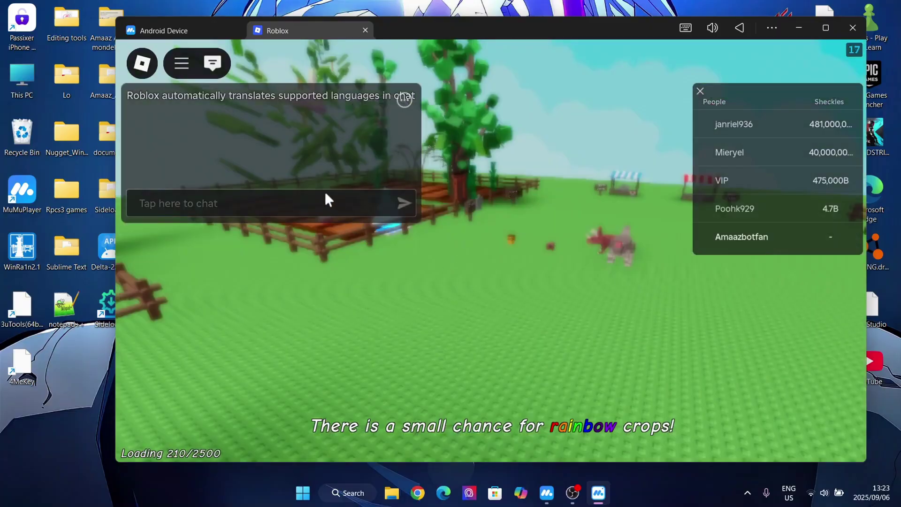
pyautogui.click(214, 62)
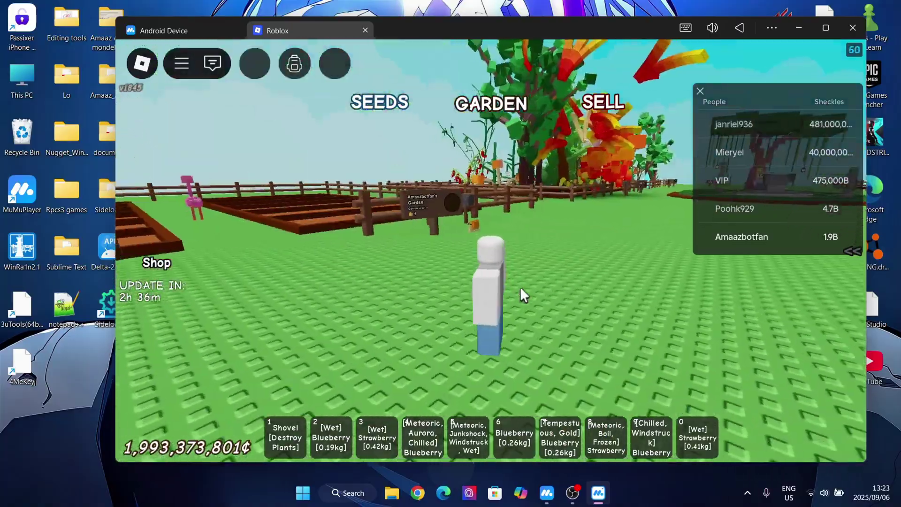
pyautogui.press('w')
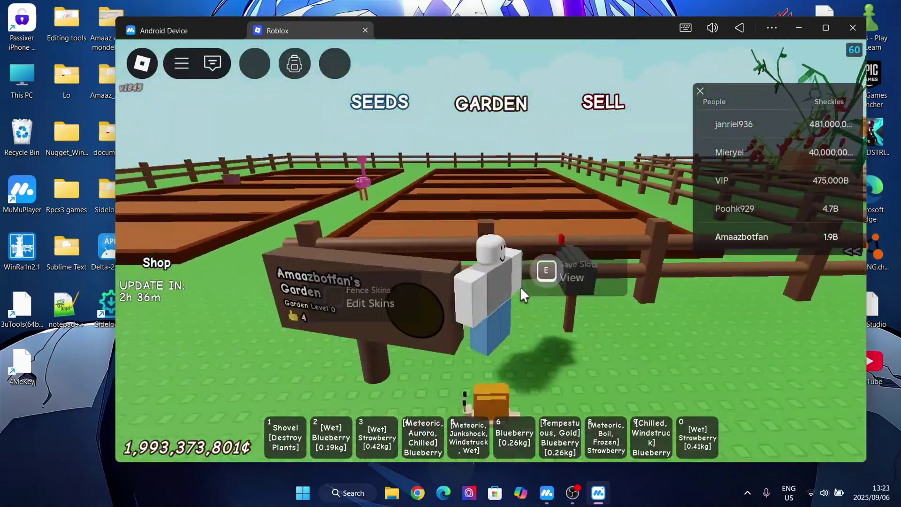
pyautogui.press('a')
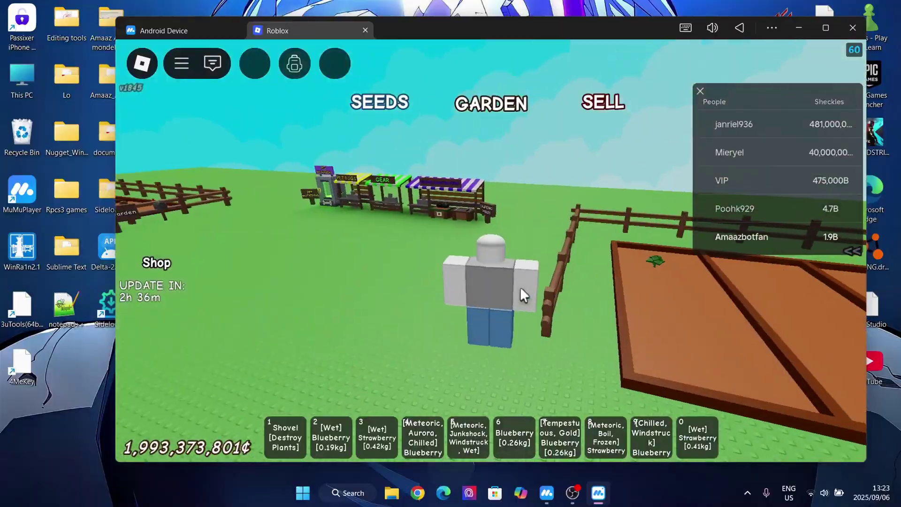
pyautogui.press('s')
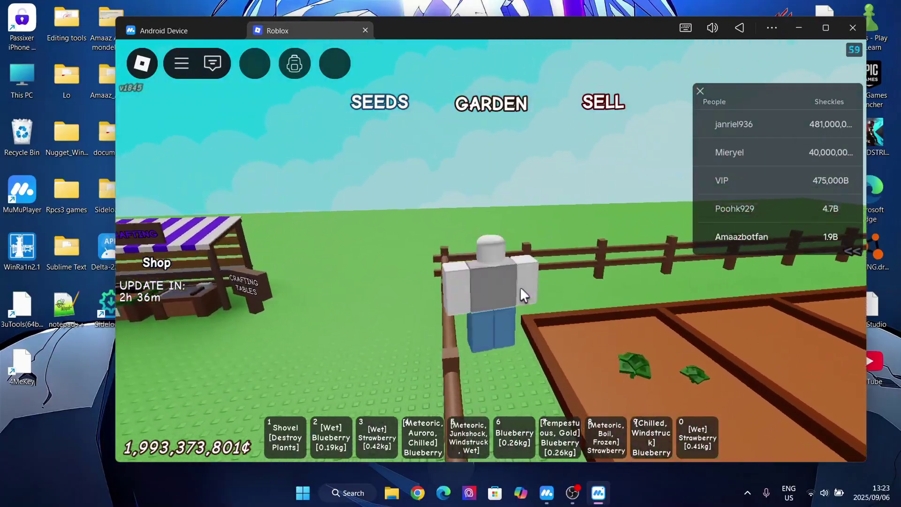
pyautogui.press('w')
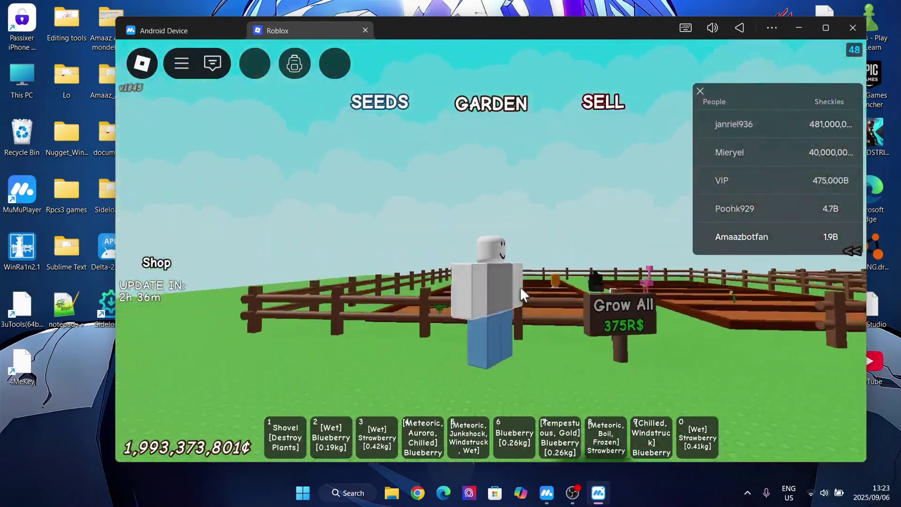
pyautogui.press('d')
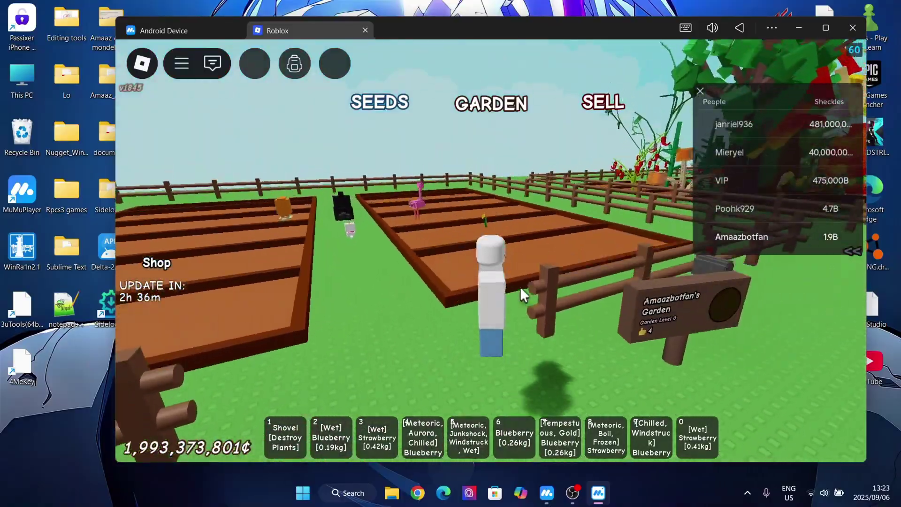
pyautogui.press('s')
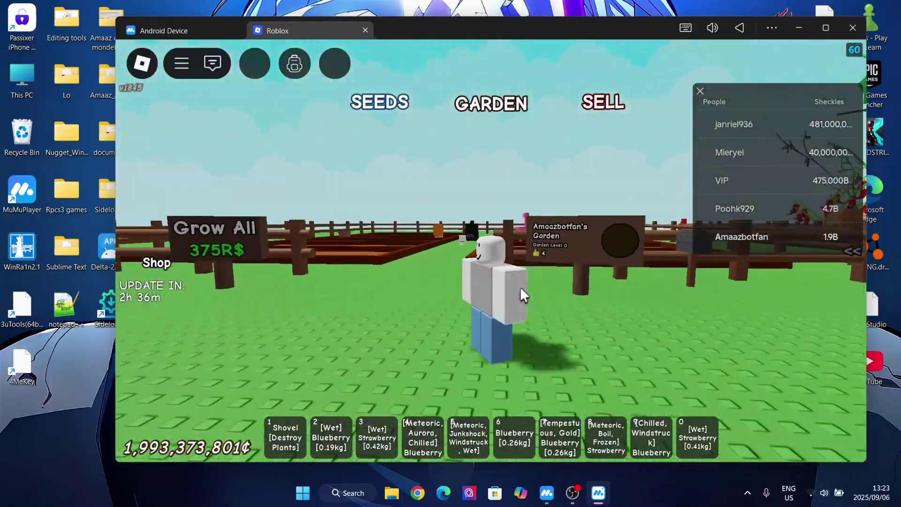
pyautogui.press('w')
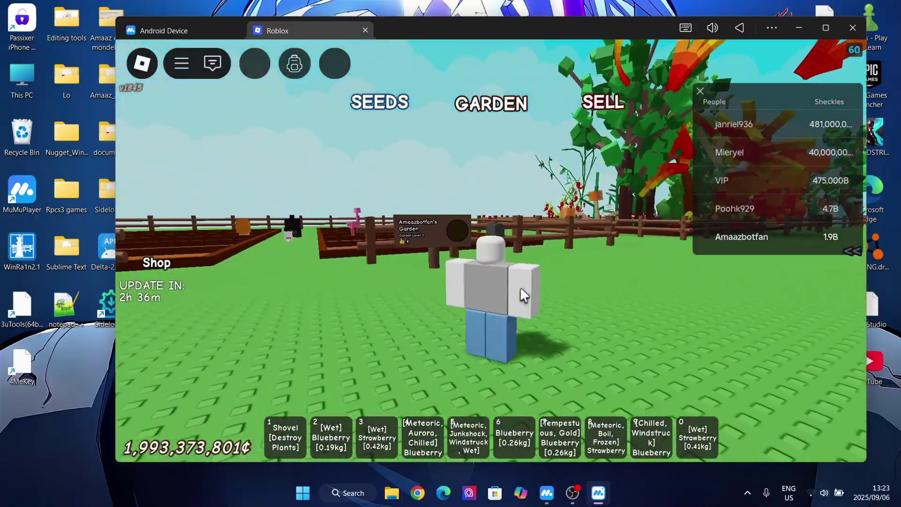
pyautogui.press('s')
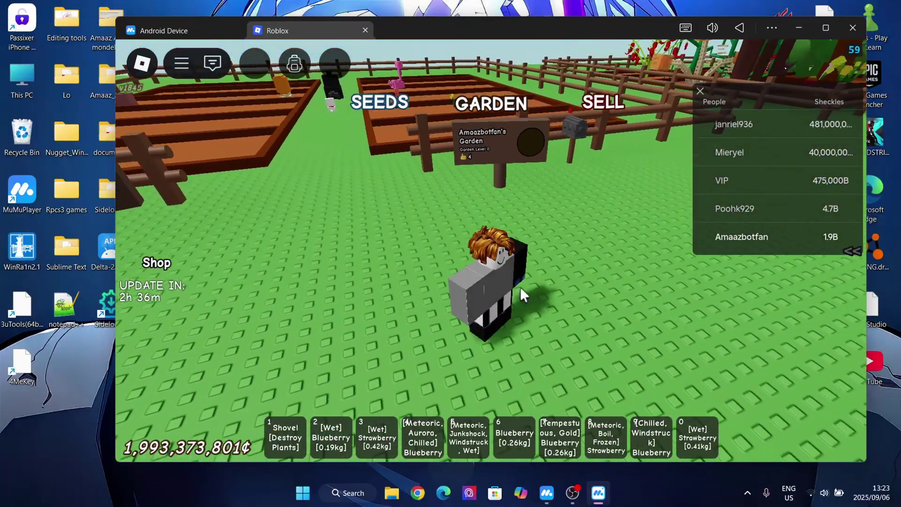
pyautogui.press('w')
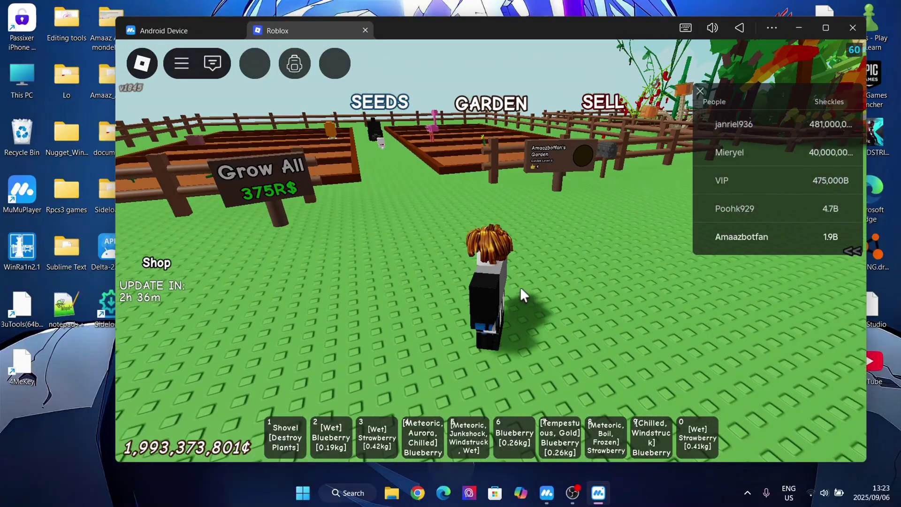
pyautogui.press('w')
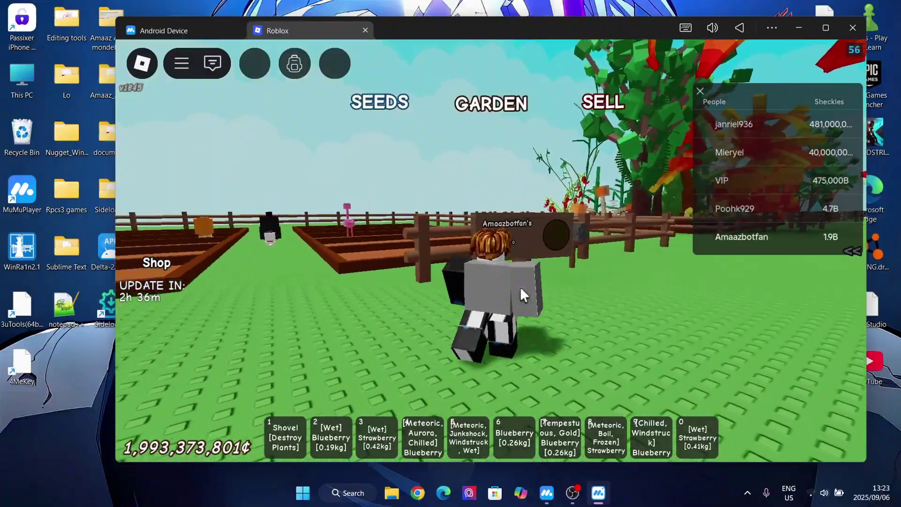
pyautogui.press('w')
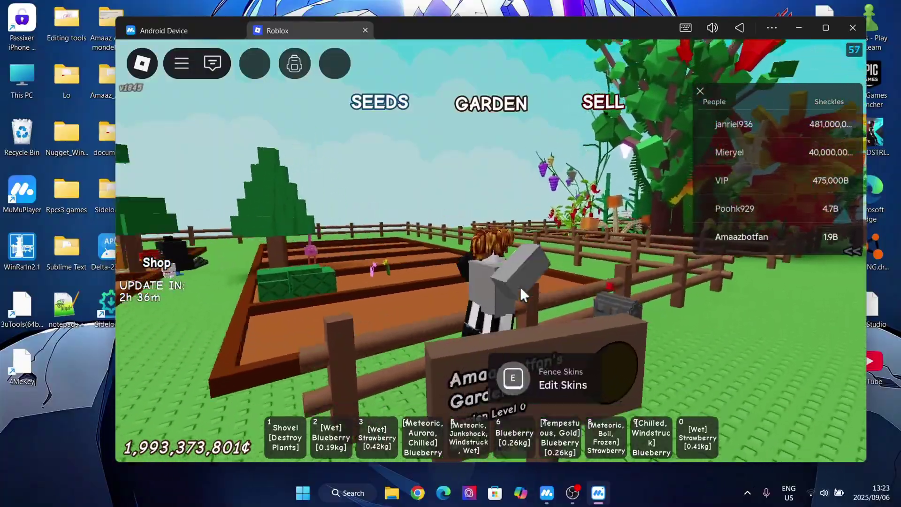
pyautogui.press('s')
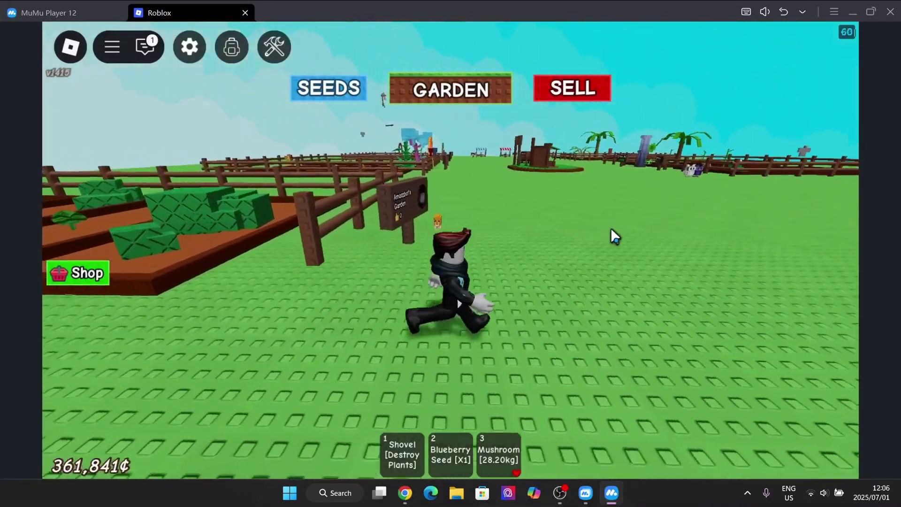
# Step: Walk the avatar around the garden with W and A until Delta's key panel appears, then minimize MuMuPlayer
pyautogui.press('a')
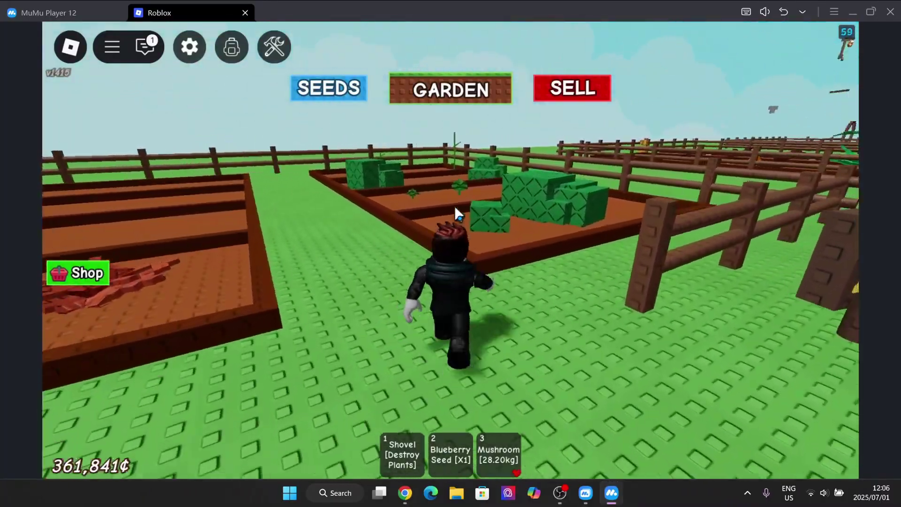
pyautogui.press('w')
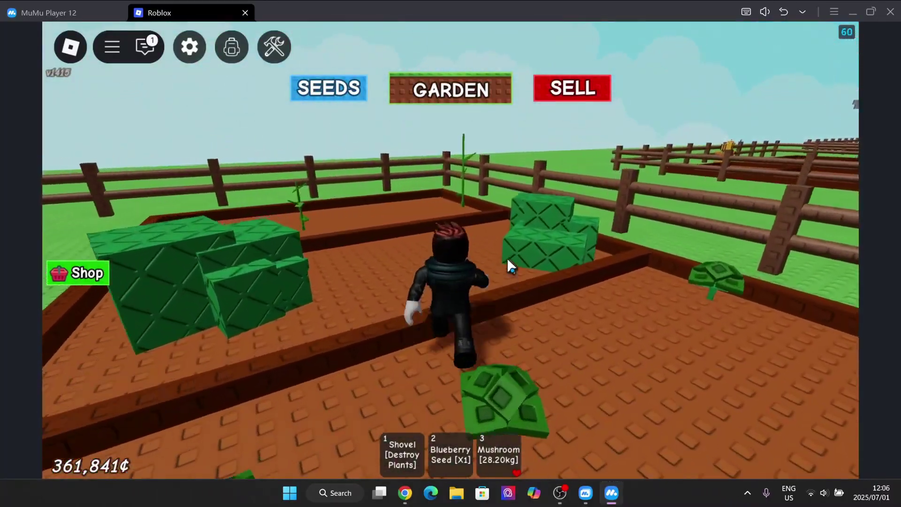
pyautogui.press('w')
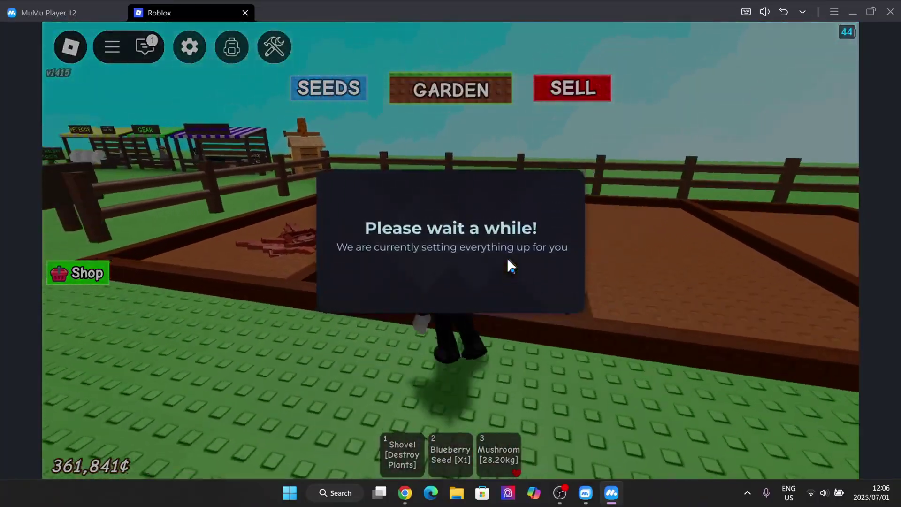
pyautogui.press('w')
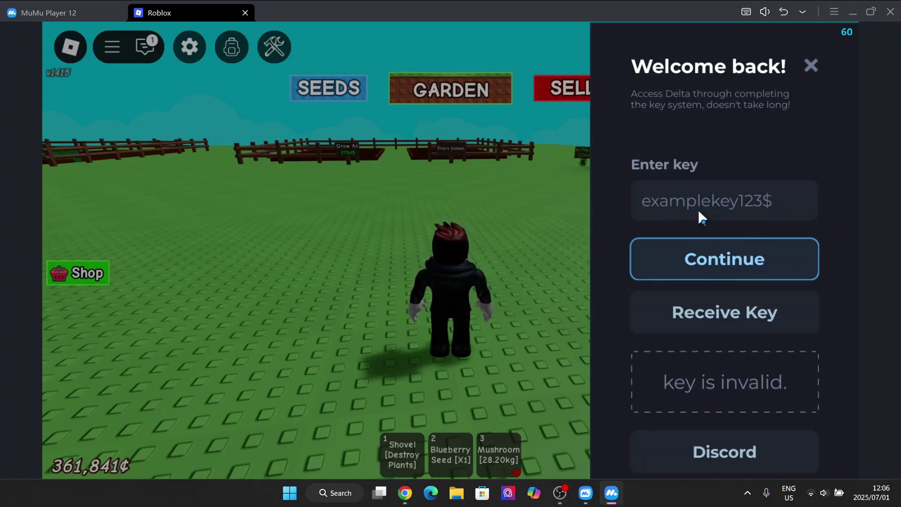
pyautogui.press('a')
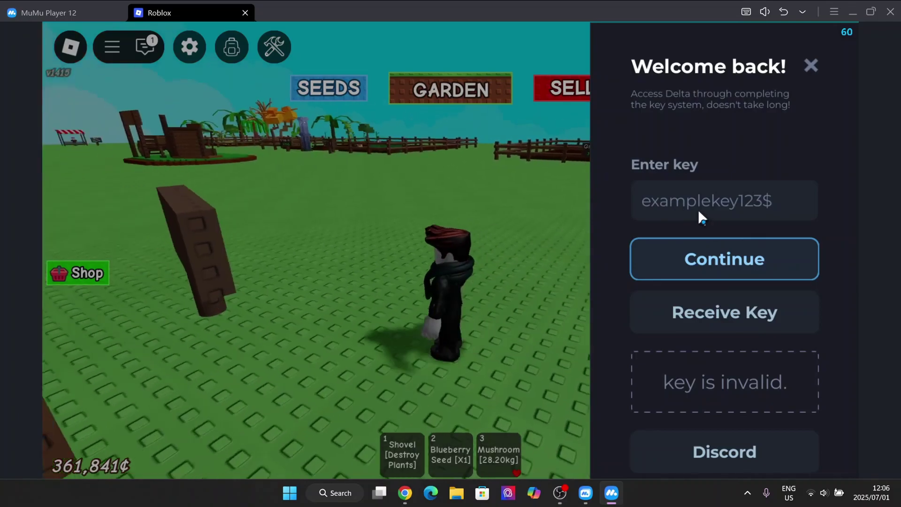
pyautogui.press('a')
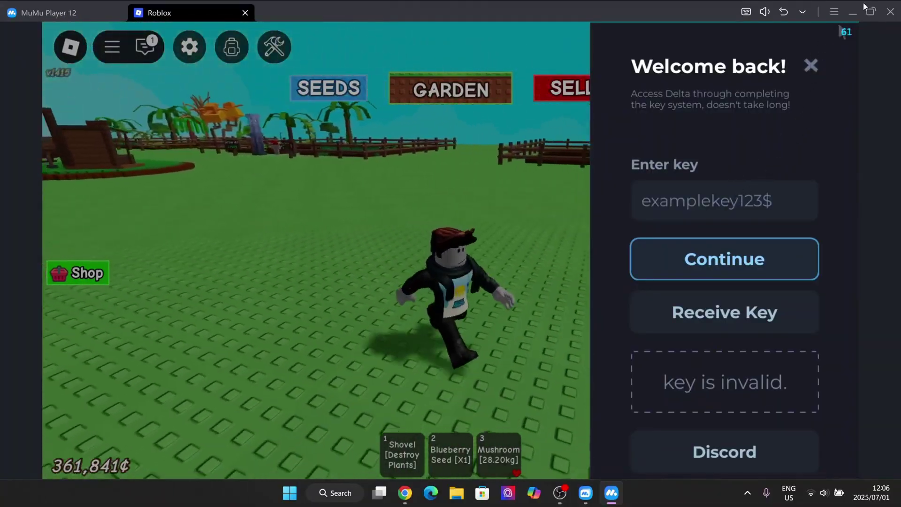
pyautogui.click(853, 11)
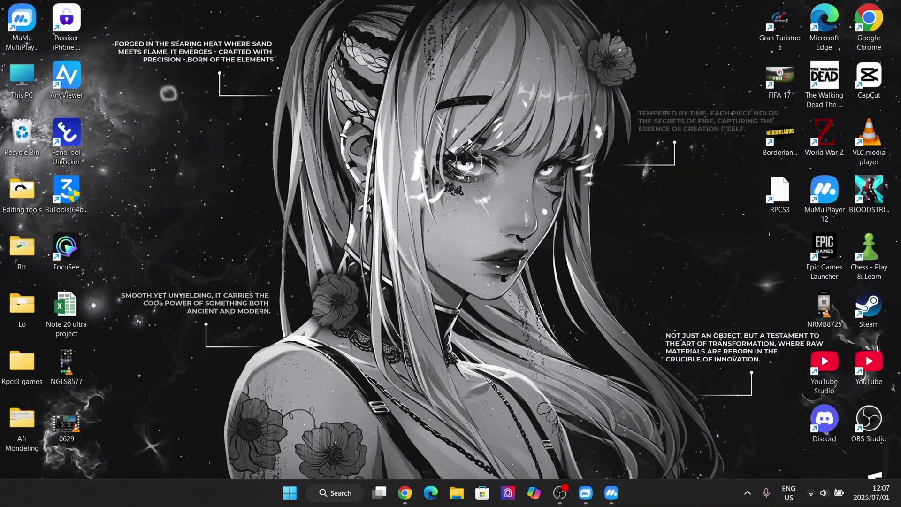